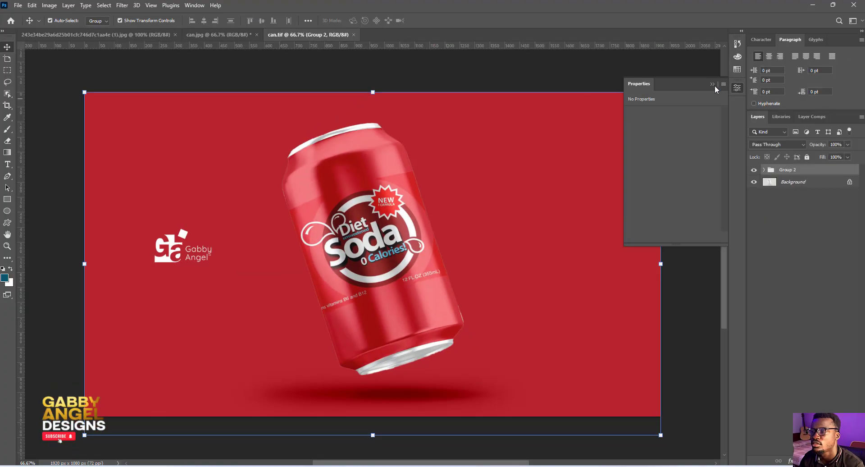
Deselect the current group and switch to the can.jpg document
{"action": "left_click", "coordinate": [714, 85]}
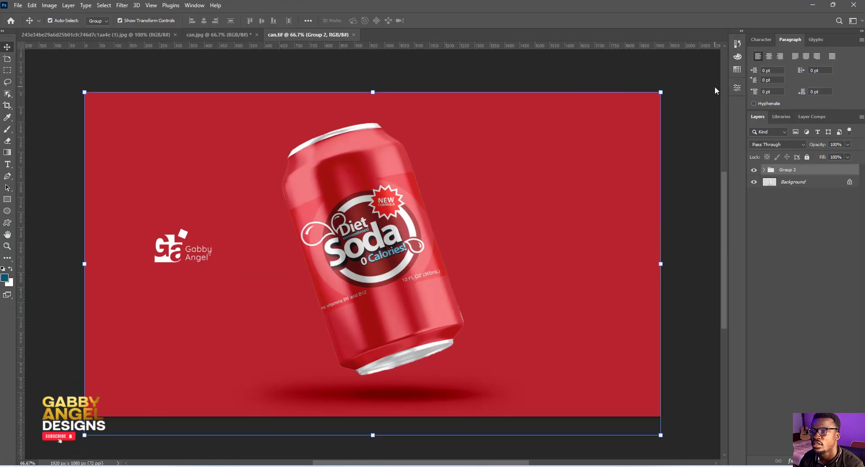
{"action": "left_click", "coordinate": [701, 88]}
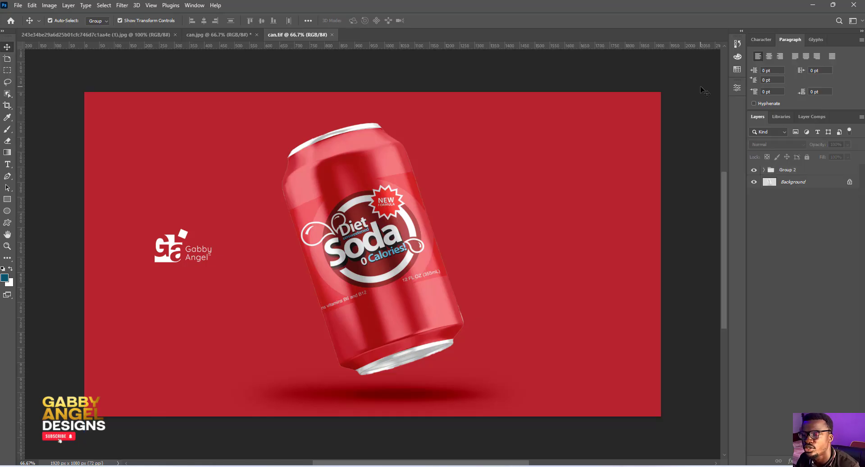
{"action": "left_click", "coordinate": [228, 35]}
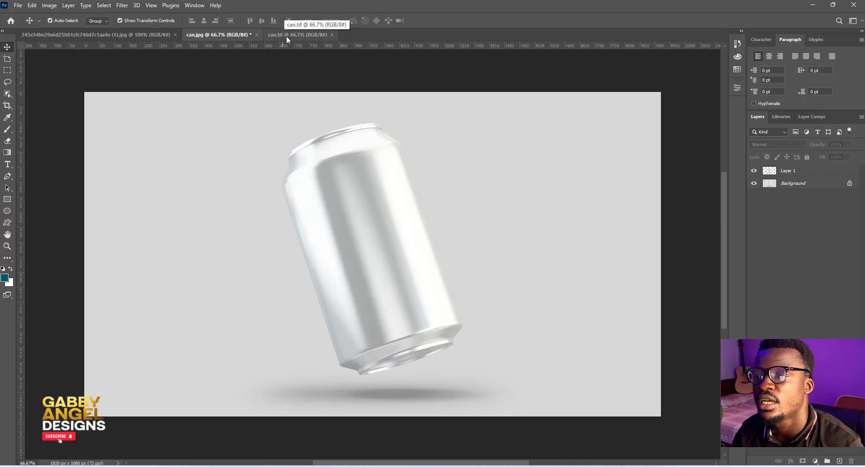
Hide Layer 1, which holds the cut-out can, and leave no layer selected
{"action": "left_click", "coordinate": [372, 134]}
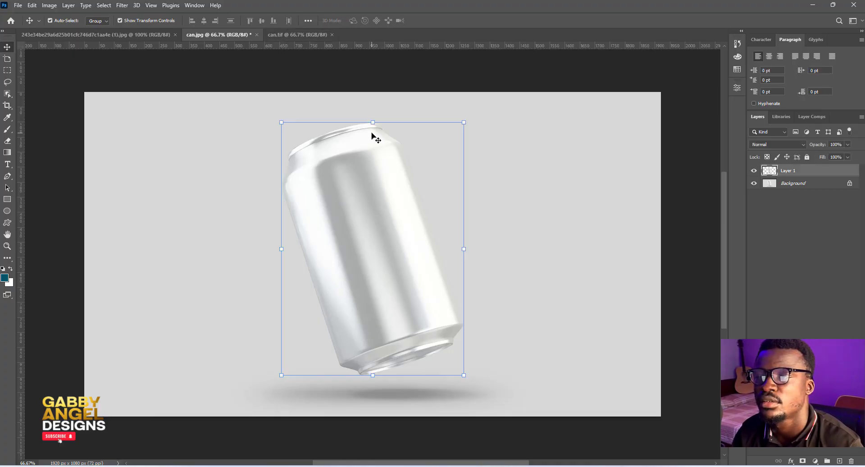
{"action": "left_click", "coordinate": [578, 147]}
{"action": "left_click", "coordinate": [355, 151]}
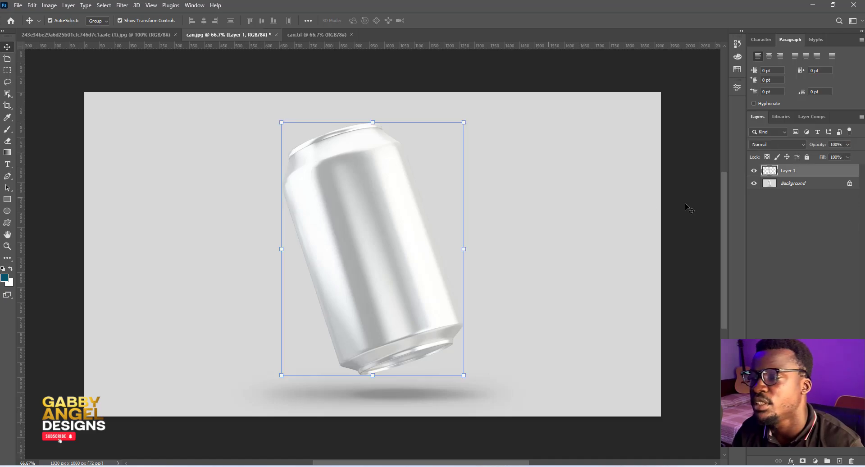
{"action": "left_click", "coordinate": [753, 171]}
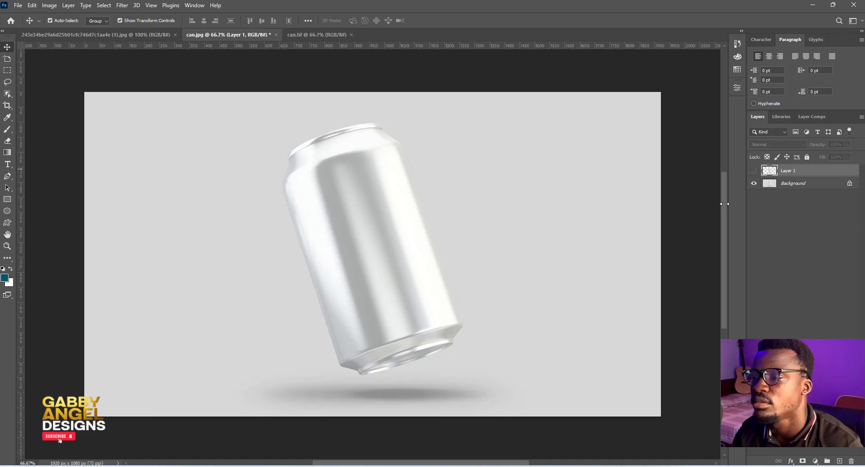
{"action": "left_click", "coordinate": [377, 211]}
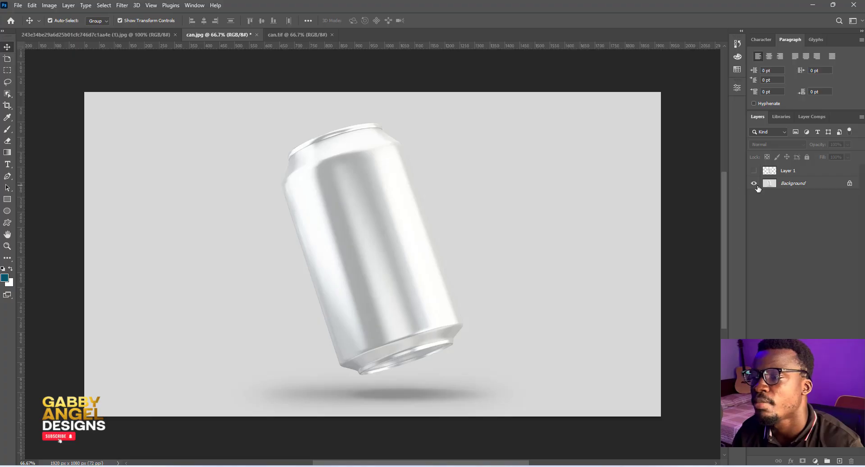
Select the can on the Background layer with the Object Selection tool and copy the selection to a new layer
{"action": "left_click", "coordinate": [798, 187]}
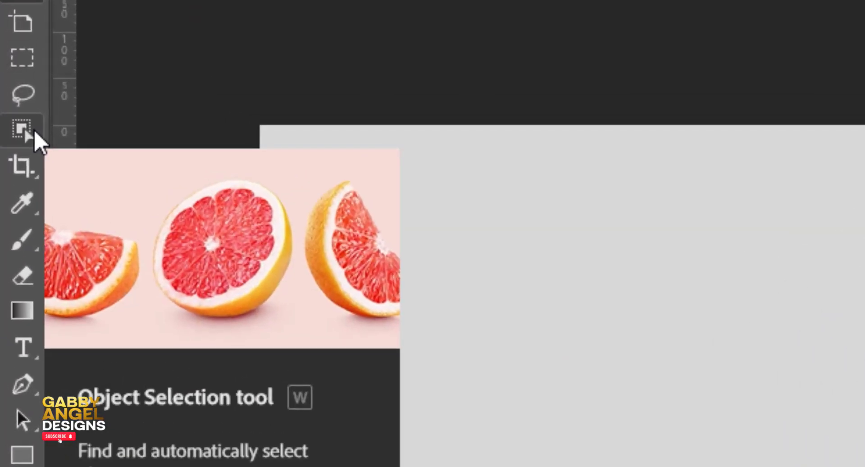
{"action": "left_click", "coordinate": [35, 131]}
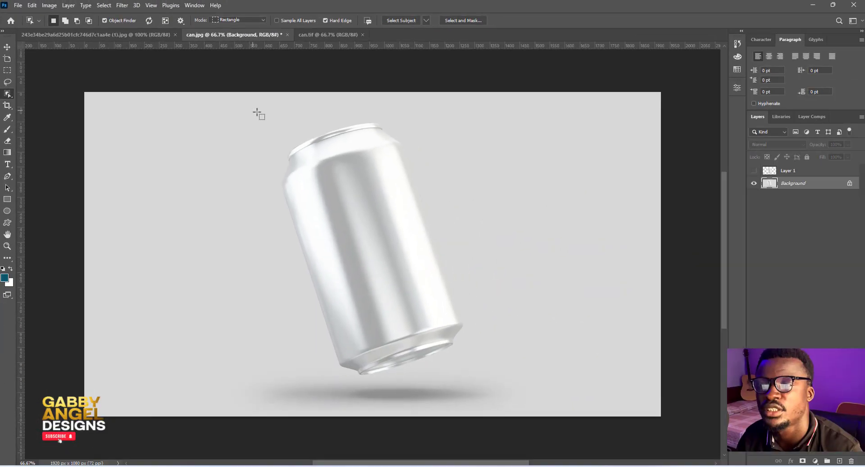
{"action": "left_click_drag", "start_coordinate": [258, 112], "coordinate": [473, 386]}
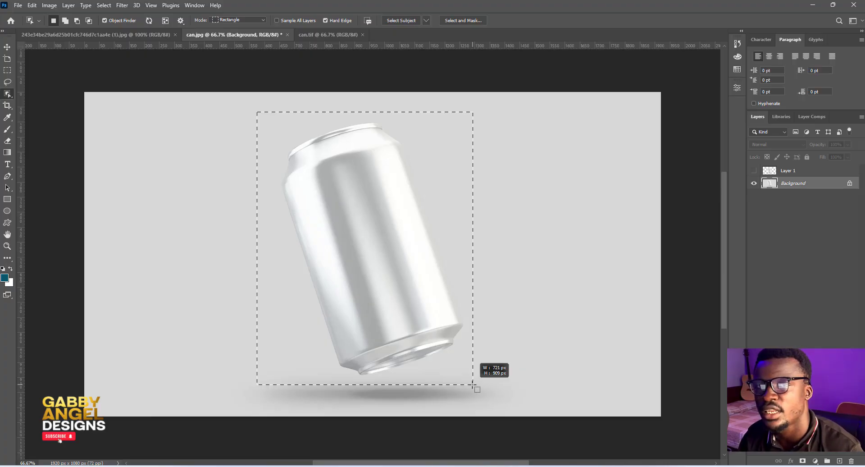
{"action": "key", "text": "ctrl+j"}
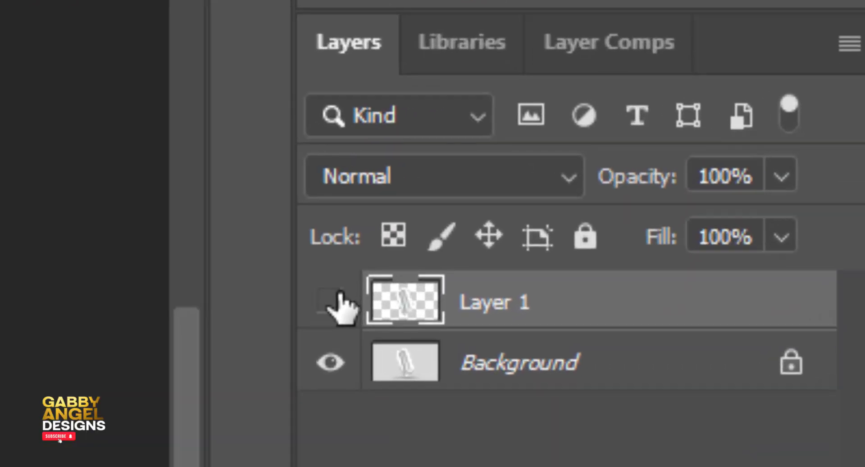
Check the cut-out can by toggling the visibility of Layer 1 and the Background, leaving only the Background shown
{"action": "left_click", "coordinate": [673, 196]}
{"action": "left_click", "coordinate": [673, 196]}
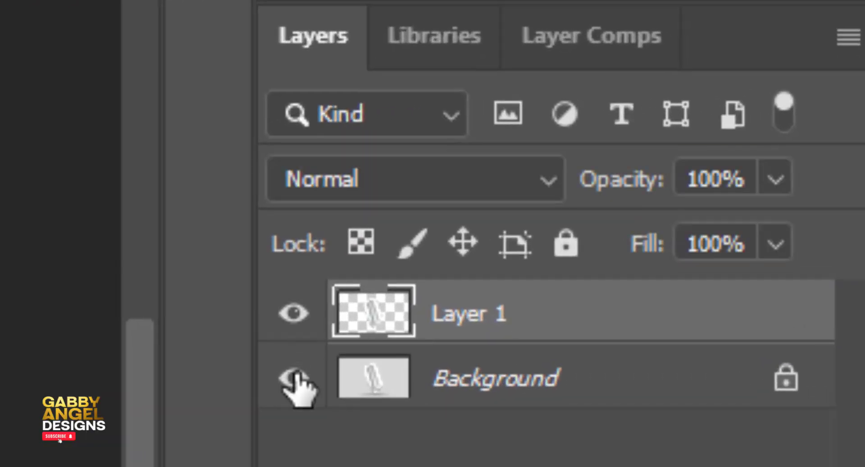
{"action": "left_click", "coordinate": [672, 217]}
{"action": "left_click", "coordinate": [295, 377]}
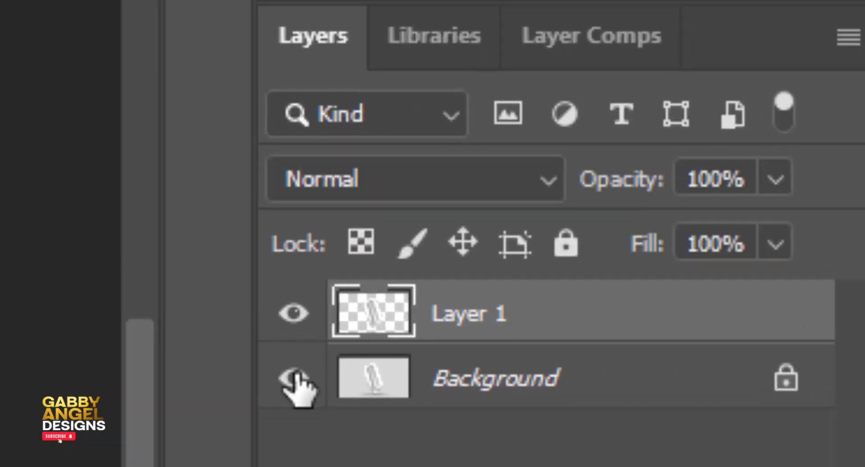
{"action": "left_click", "coordinate": [293, 314]}
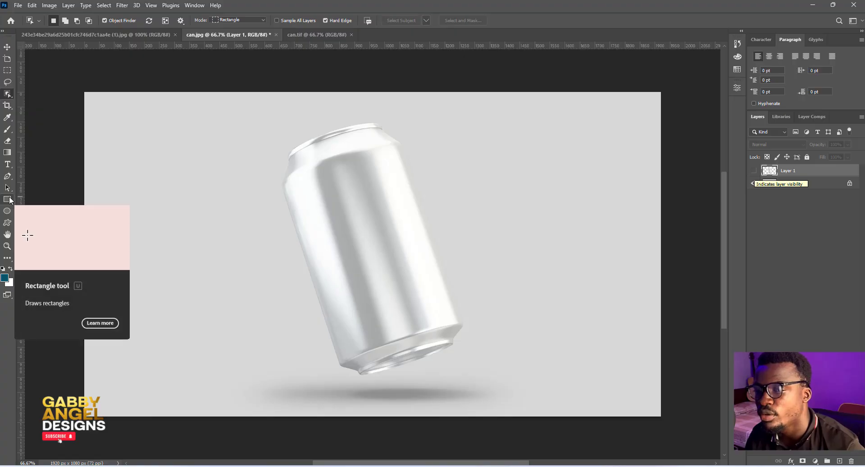
Draw a rectangle about 649 × 782 px over the can, with no stroke and a light red fill
{"action": "left_click", "coordinate": [9, 200]}
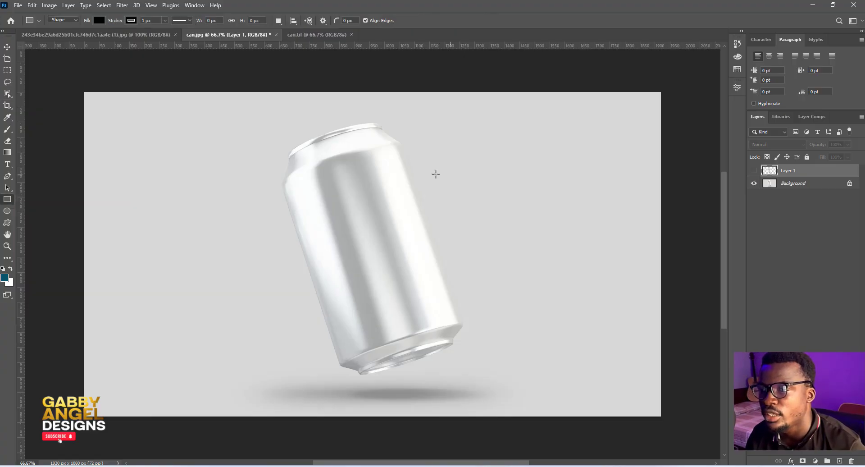
{"action": "left_click_drag", "start_coordinate": [274, 155], "coordinate": [468, 388]}
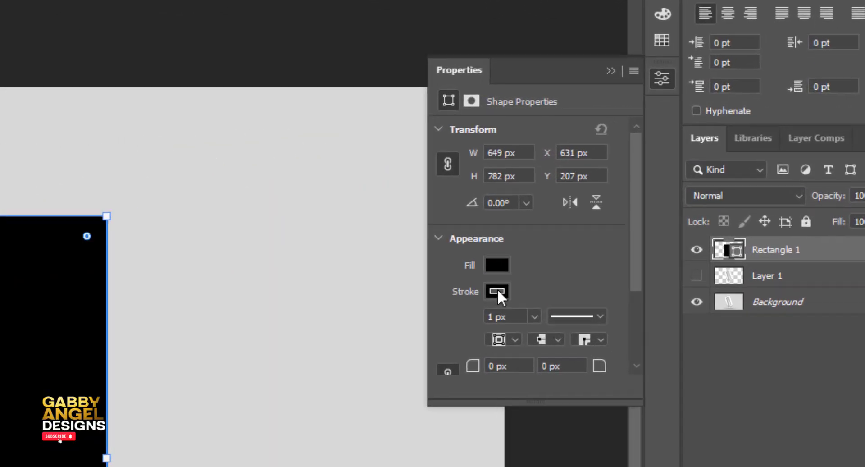
{"action": "left_click", "coordinate": [657, 191]}
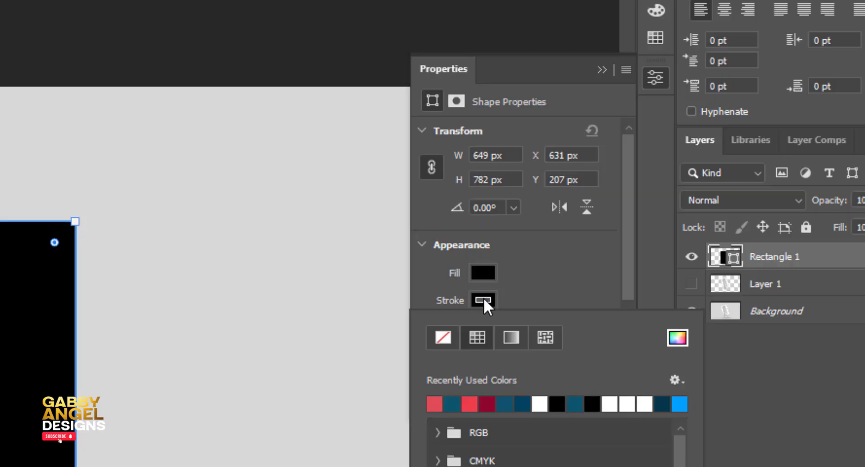
{"action": "left_click", "coordinate": [440, 345]}
{"action": "left_click", "coordinate": [485, 274]}
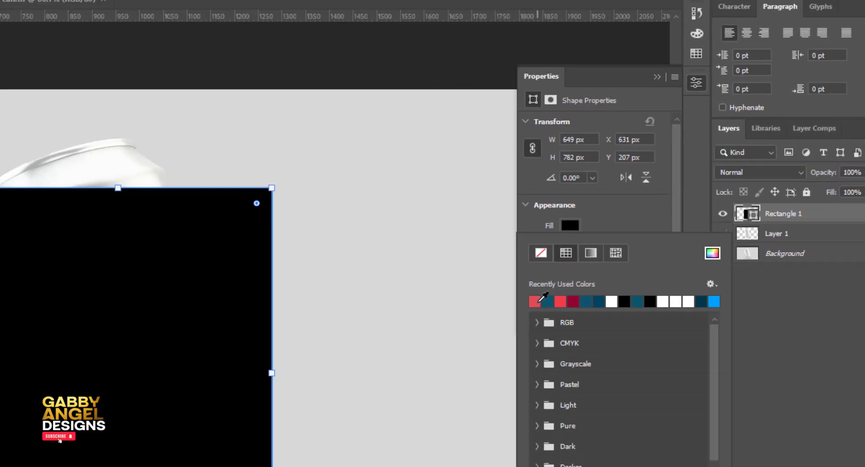
{"action": "left_click", "coordinate": [538, 301]}
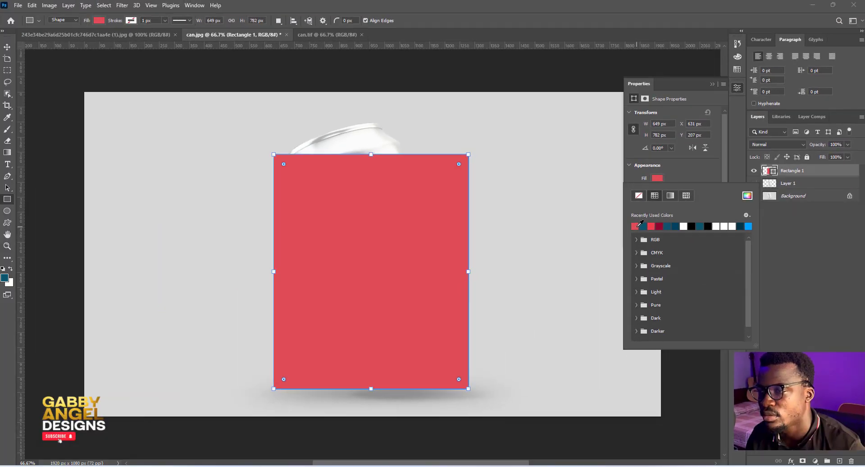
Move the red rectangle slightly up over the can and convert it to a Smart Object
{"action": "left_click", "coordinate": [87, 266]}
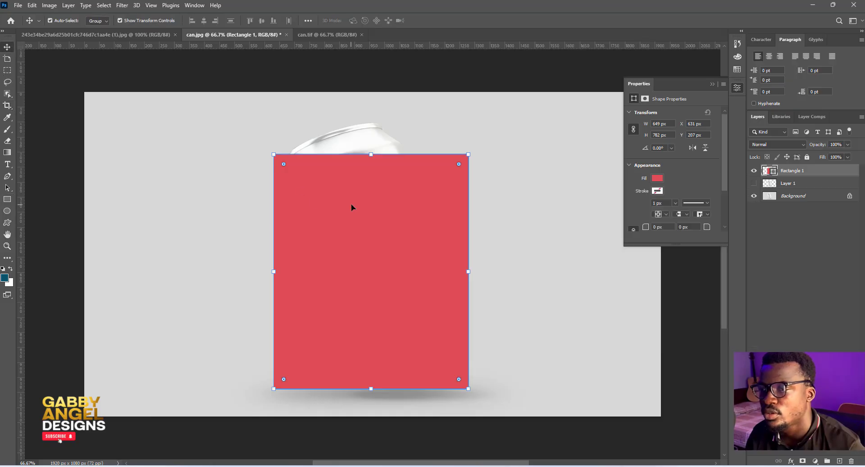
{"action": "left_click_drag", "start_coordinate": [351, 207], "coordinate": [353, 194]}
{"action": "right_click", "coordinate": [823, 177]}
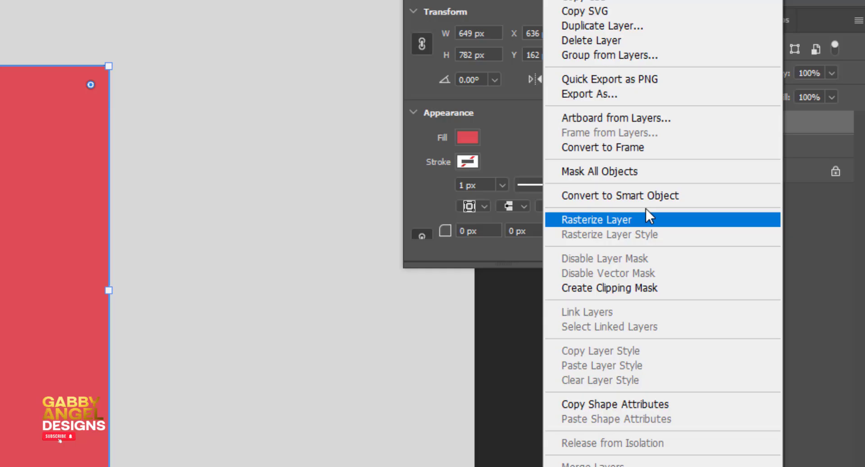
{"action": "left_click", "coordinate": [643, 197]}
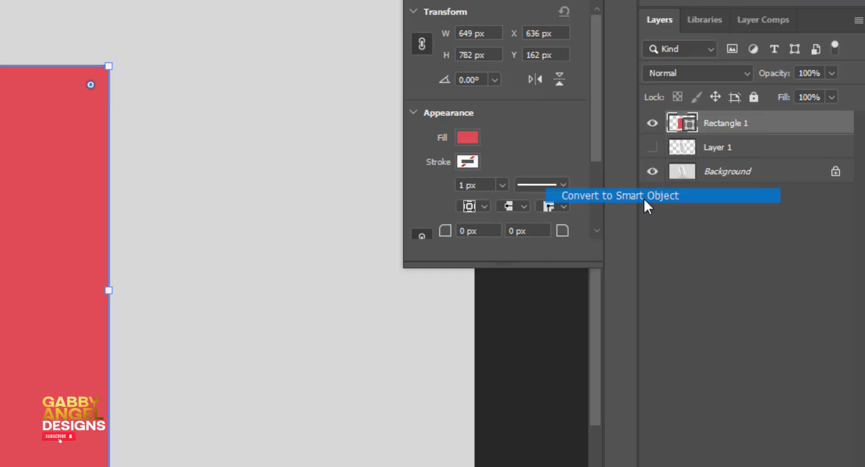
Lower the rectangle's opacity to 45%, then enlarge it to about 104% and rotate it to match the can's tilt
{"action": "left_click", "coordinate": [831, 73]}
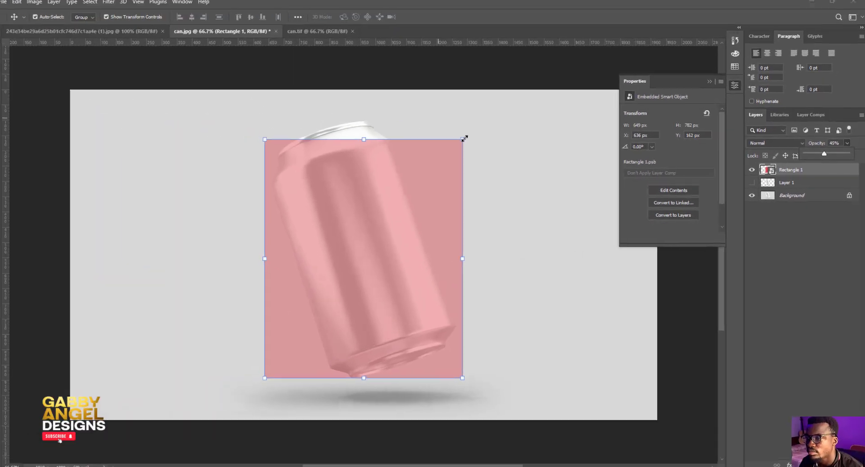
{"action": "left_click_drag", "start_coordinate": [109, 66], "coordinate": [115, 62]}
{"action": "left_click_drag", "start_coordinate": [474, 139], "coordinate": [479, 130]}
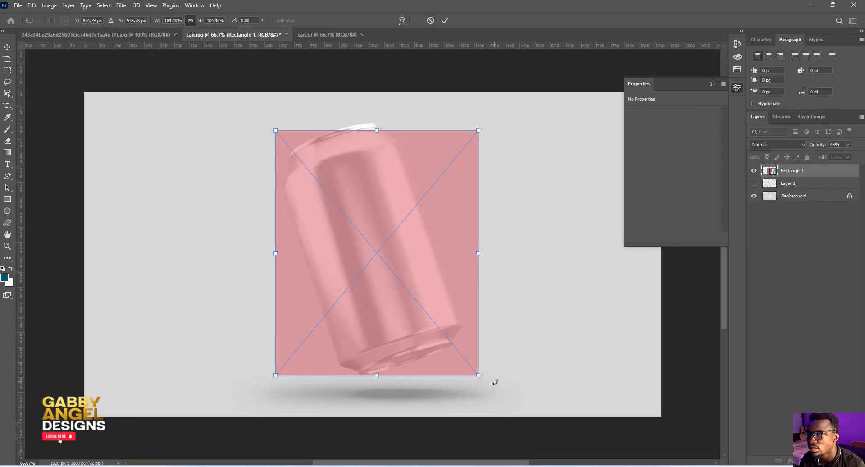
{"action": "left_click_drag", "start_coordinate": [495, 381], "coordinate": [526, 342]}
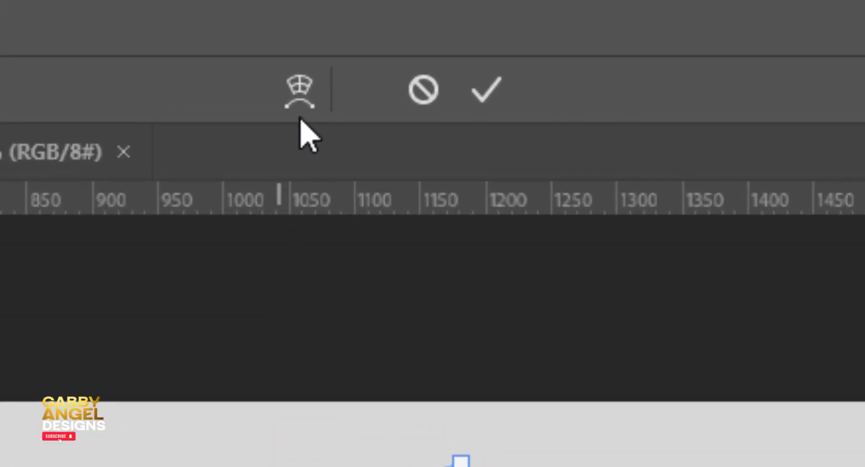
Warp the rectangle's right side by pulling its corners and curve handles in to the can's right edge
{"action": "left_click", "coordinate": [302, 86]}
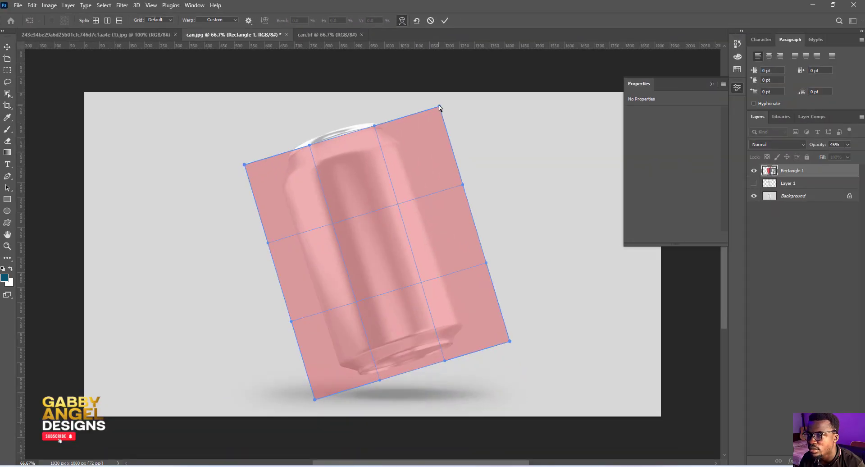
{"action": "left_click_drag", "start_coordinate": [437, 108], "coordinate": [385, 125]}
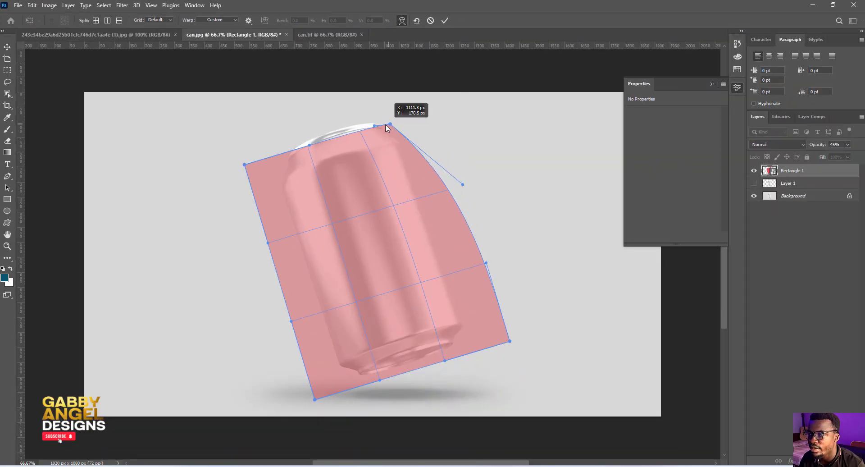
{"action": "left_click_drag", "start_coordinate": [462, 184], "coordinate": [442, 194]}
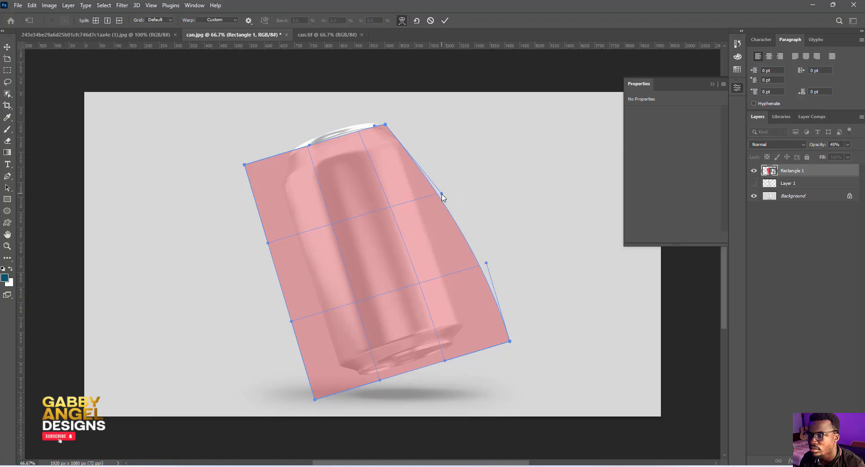
{"action": "left_click_drag", "start_coordinate": [508, 342], "coordinate": [469, 346]}
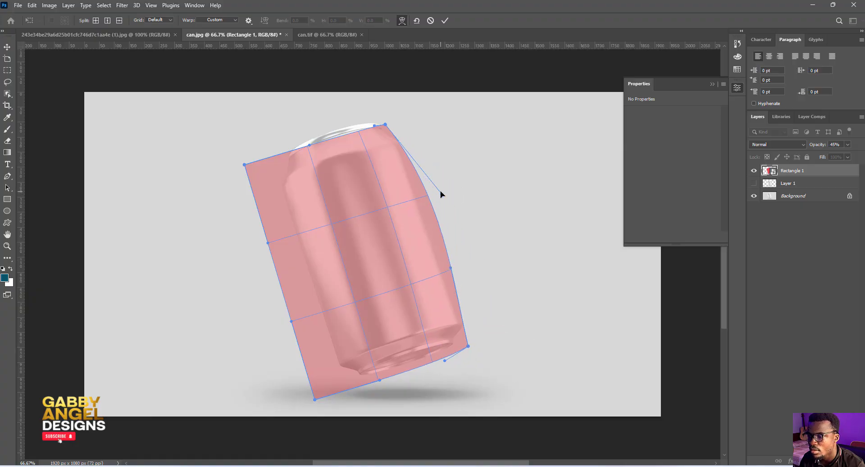
{"action": "left_click_drag", "start_coordinate": [442, 193], "coordinate": [431, 195]}
Warp the rectangle's left side by pulling its corners and curve handles in to the can's left edge
{"action": "left_click_drag", "start_coordinate": [244, 165], "coordinate": [276, 158]}
{"action": "left_click_drag", "start_coordinate": [315, 399], "coordinate": [354, 391]}
{"action": "left_click_drag", "start_coordinate": [292, 321], "coordinate": [305, 321]}
{"action": "left_click_drag", "start_coordinate": [268, 242], "coordinate": [278, 242]}
Lower the warp's top corners and curve its upper edge to follow the can's body just below the metal rim
{"action": "key", "text": "ctrl+plus"}
{"action": "key", "text": "ctrl+plus"}
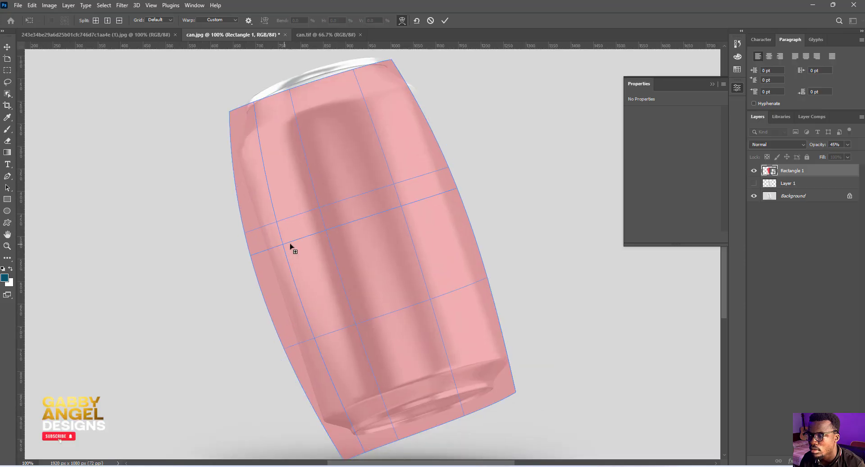
{"action": "left_click_drag", "start_coordinate": [321, 126], "coordinate": [367, 354]}
{"action": "left_click_drag", "start_coordinate": [358, 259], "coordinate": [365, 300]}
{"action": "left_click_drag", "start_coordinate": [239, 198], "coordinate": [235, 190]}
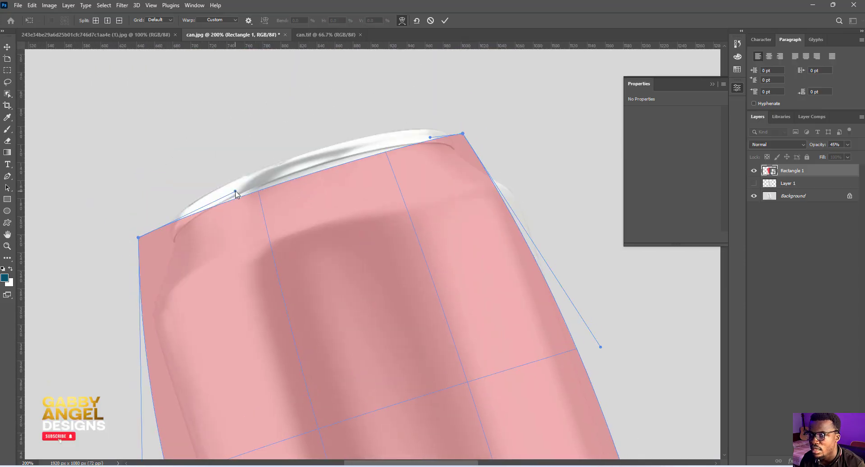
{"action": "left_click_drag", "start_coordinate": [432, 138], "coordinate": [432, 131]}
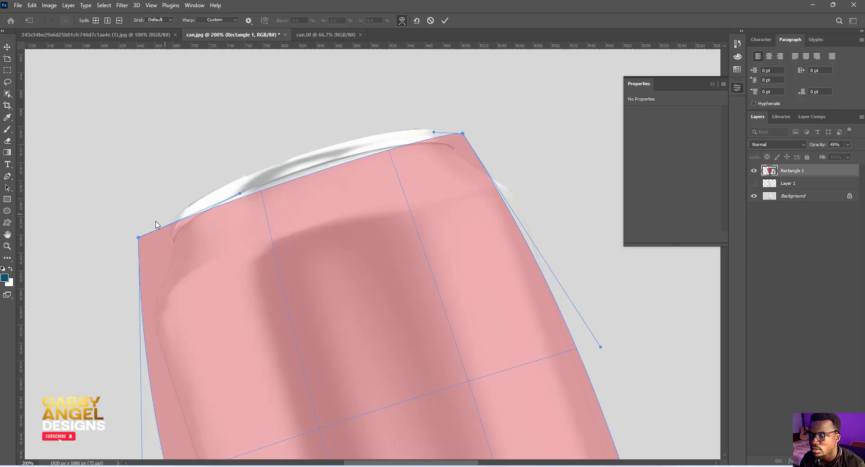
{"action": "left_click_drag", "start_coordinate": [138, 237], "coordinate": [143, 259]}
{"action": "left_click_drag", "start_coordinate": [463, 133], "coordinate": [465, 152]}
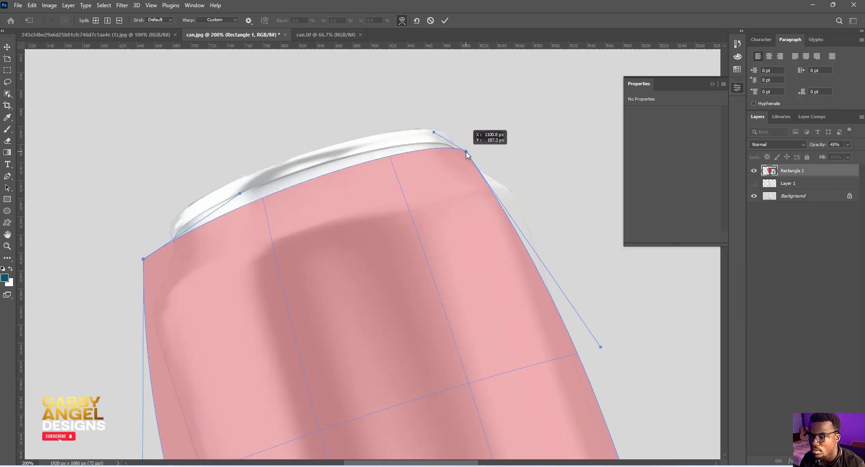
{"action": "left_click_drag", "start_coordinate": [240, 194], "coordinate": [247, 166]}
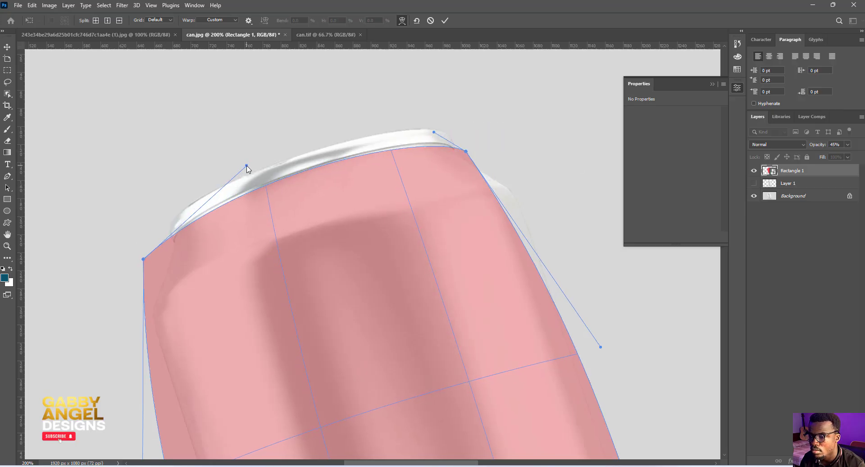
{"action": "left_click_drag", "start_coordinate": [433, 131], "coordinate": [430, 129]}
{"action": "left_click_drag", "start_coordinate": [247, 165], "coordinate": [242, 165]}
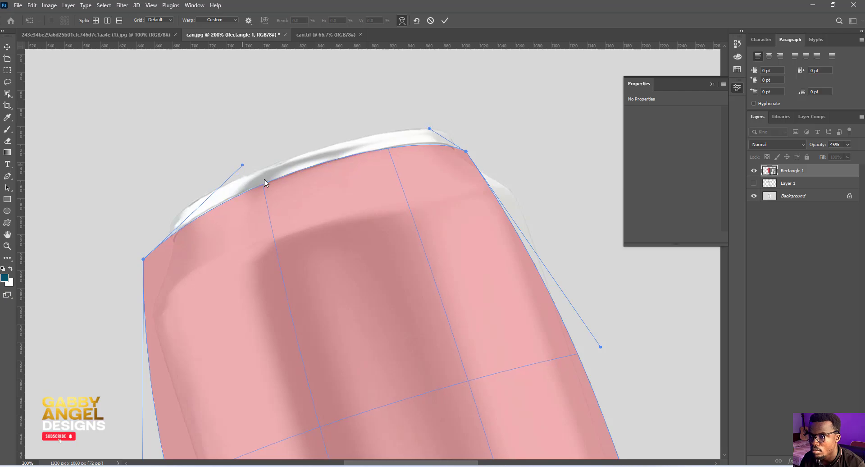
Raise the warp's bottom corners and curve its lower edge to follow the can's body just above the bottom rim
{"action": "left_click_drag", "start_coordinate": [318, 343], "coordinate": [269, 135]}
{"action": "left_click_drag", "start_coordinate": [303, 389], "coordinate": [176, 262]}
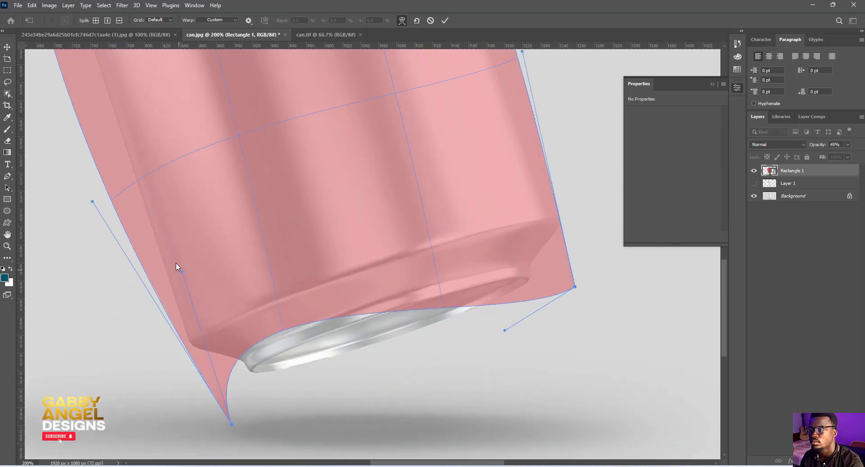
{"action": "left_click_drag", "start_coordinate": [504, 330], "coordinate": [586, 222]}
{"action": "left_click_drag", "start_coordinate": [575, 287], "coordinate": [570, 211]}
{"action": "left_click_drag", "start_coordinate": [231, 429], "coordinate": [177, 375]}
{"action": "left_click_drag", "start_coordinate": [188, 262], "coordinate": [177, 286]}
{"action": "left_click_drag", "start_coordinate": [502, 233], "coordinate": [483, 233]}
{"action": "left_click_drag", "start_coordinate": [178, 375], "coordinate": [175, 381]}
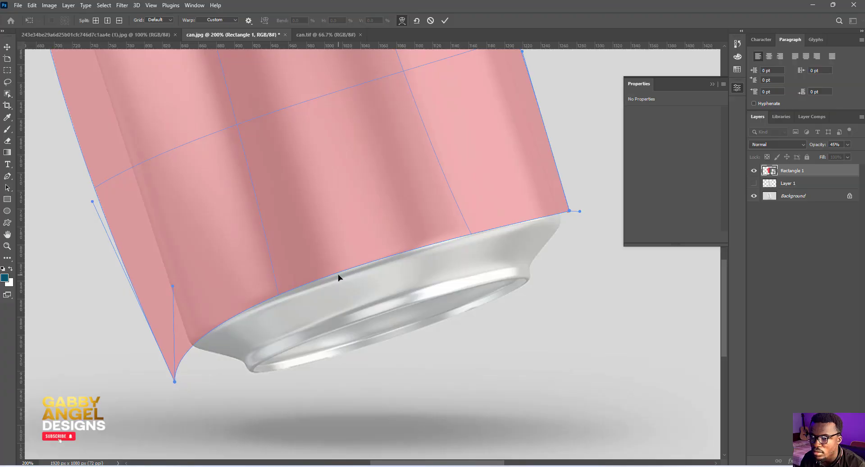
{"action": "left_click_drag", "start_coordinate": [338, 276], "coordinate": [335, 280]}
{"action": "left_click_drag", "start_coordinate": [569, 210], "coordinate": [567, 212]}
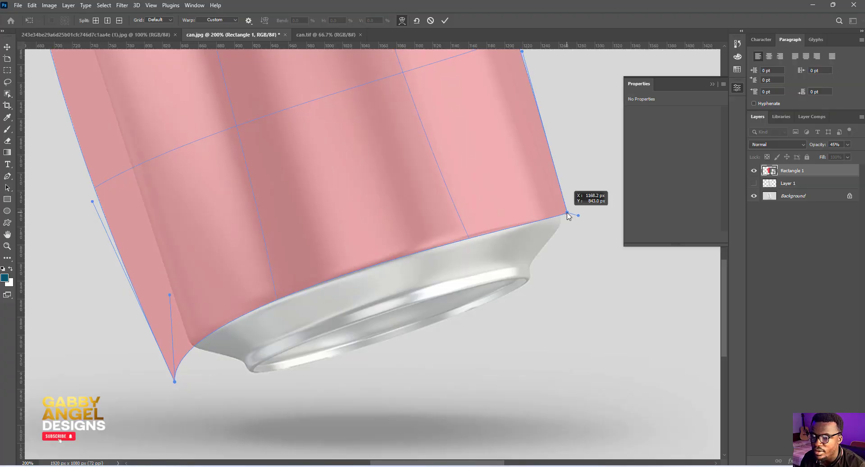
Nudge the warp's lower left side to fit the can's left edge and apply the warp
{"action": "left_click_drag", "start_coordinate": [278, 266], "coordinate": [286, 337]}
{"action": "left_click_drag", "start_coordinate": [100, 272], "coordinate": [153, 270]}
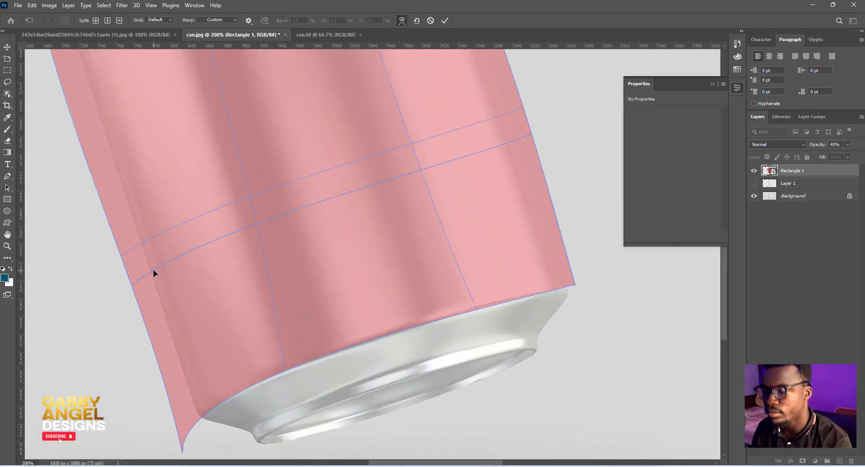
{"action": "key", "text": "ctrl+minus"}
{"action": "key", "text": "ctrl+minus"}
{"action": "left_click_drag", "start_coordinate": [290, 158], "coordinate": [284, 206]}
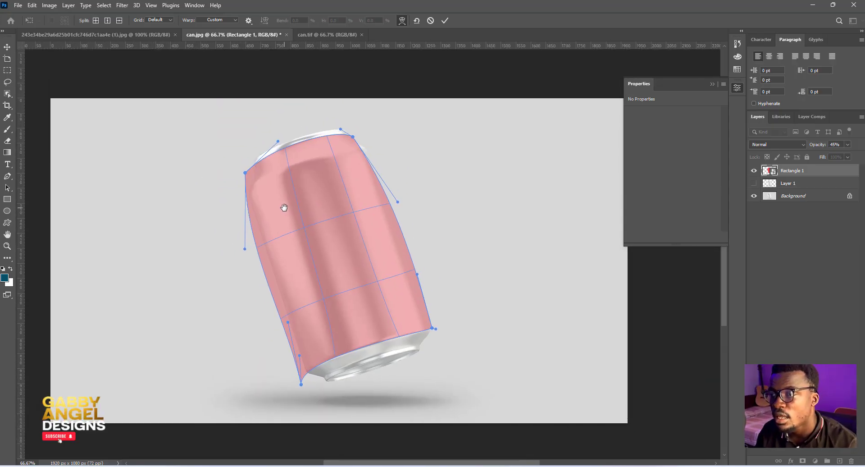
{"action": "key", "text": "ctrl+plus"}
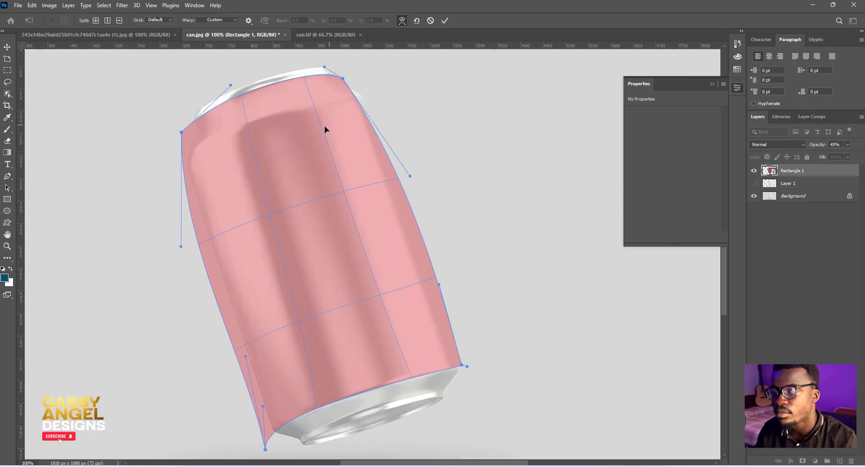
{"action": "left_click_drag", "start_coordinate": [344, 129], "coordinate": [408, 131]}
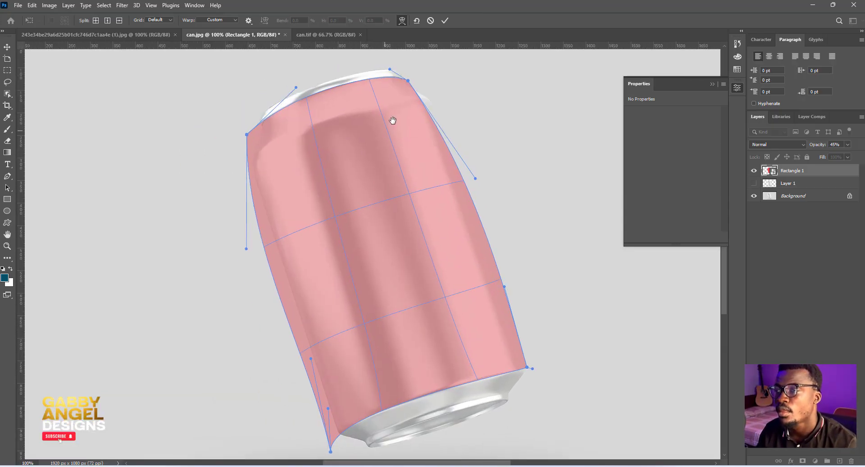
{"action": "left_click", "coordinate": [447, 22]}
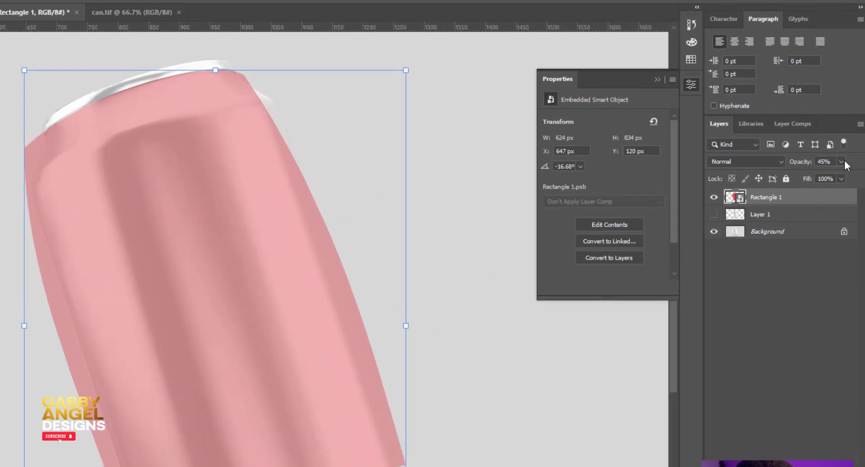
Set the Rectangle 1 layer's opacity to 100% and open its Smart Object contents for editing
{"action": "left_click", "coordinate": [841, 161]}
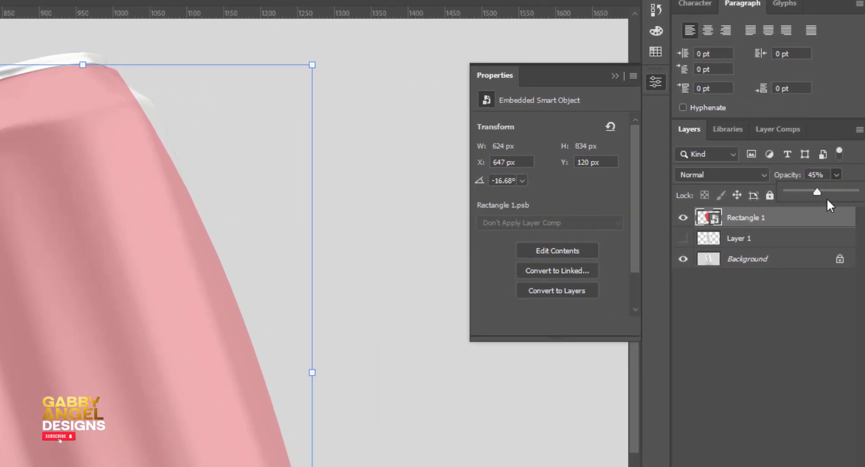
{"action": "left_click_drag", "start_coordinate": [833, 174], "coordinate": [858, 175]}
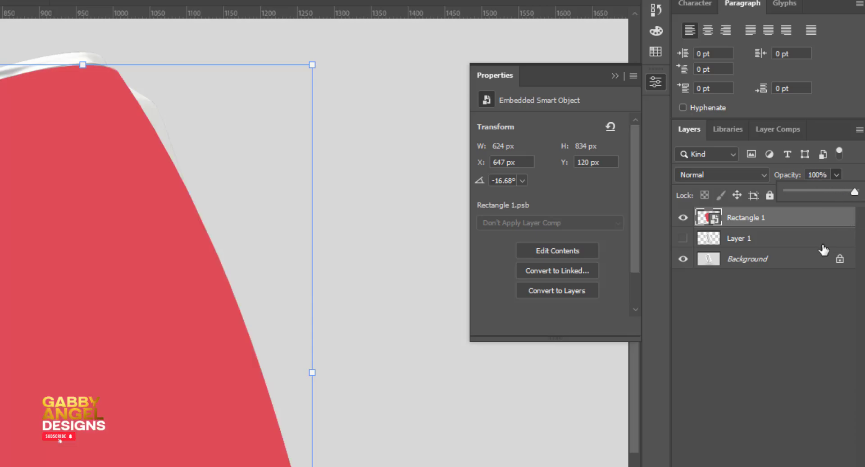
{"action": "double_click", "coordinate": [711, 218]}
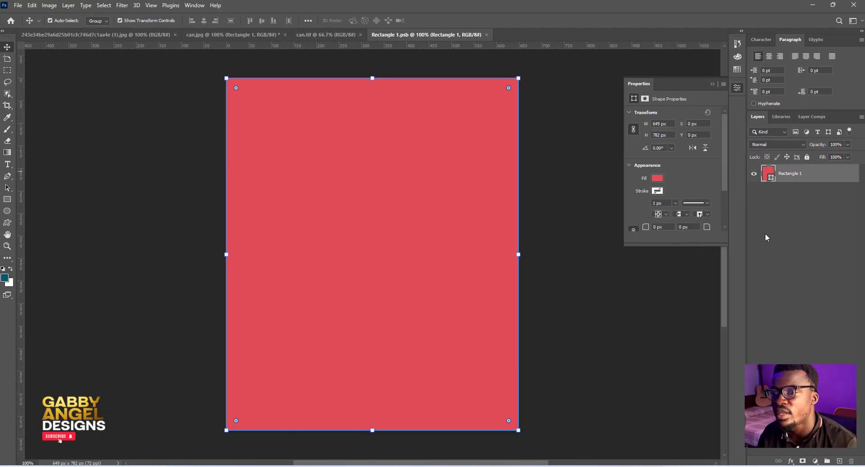
Bring the Diet Soda label artwork from its JPG document into Rectangle 1.psb, over the red rectangle
{"action": "left_click", "coordinate": [80, 35]}
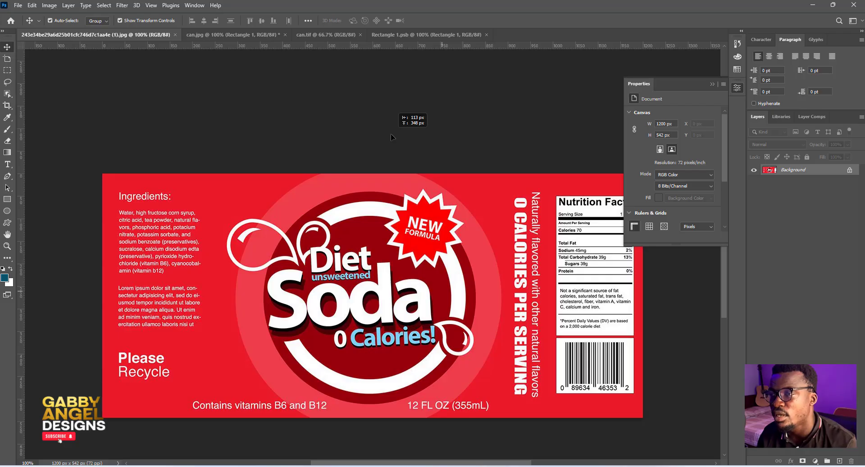
{"action": "scroll", "coordinate": [421, 70], "scroll_direction": "up", "scroll_amount": 2}
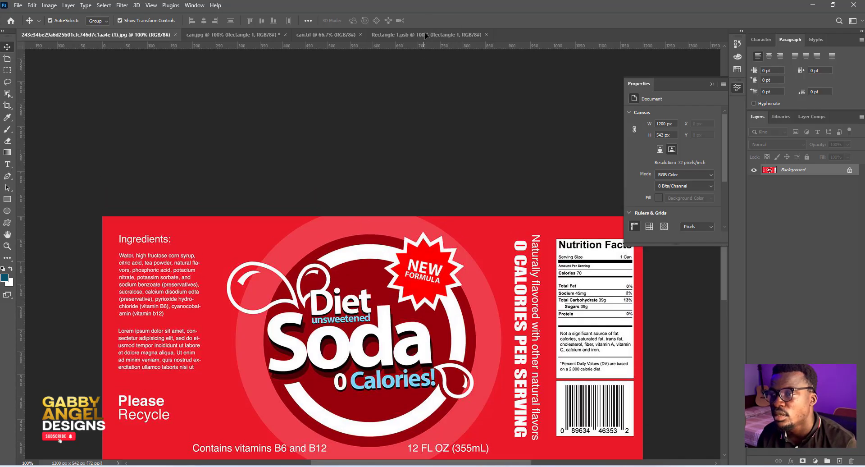
{"action": "left_click_drag", "start_coordinate": [425, 35], "coordinate": [365, 255]}
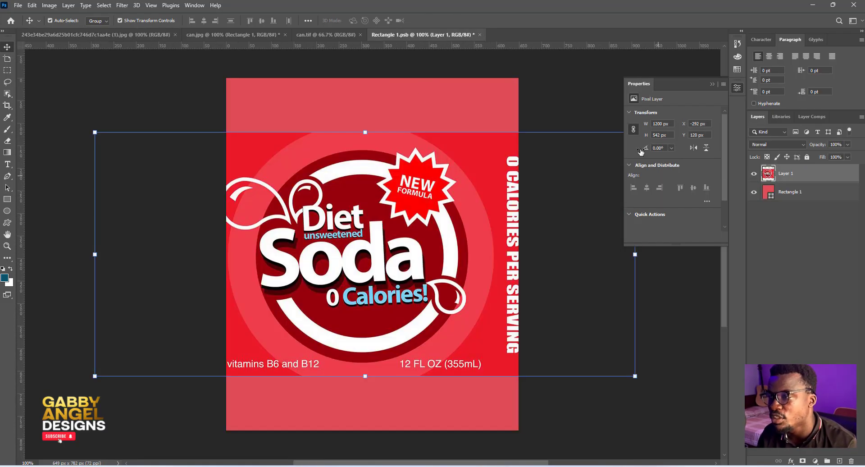
Scale the label artwork down to about 85% around its center in Rectangle 1.psb
{"action": "left_click", "coordinate": [711, 85]}
{"action": "left_click_drag", "start_coordinate": [635, 130], "coordinate": [601, 161]}
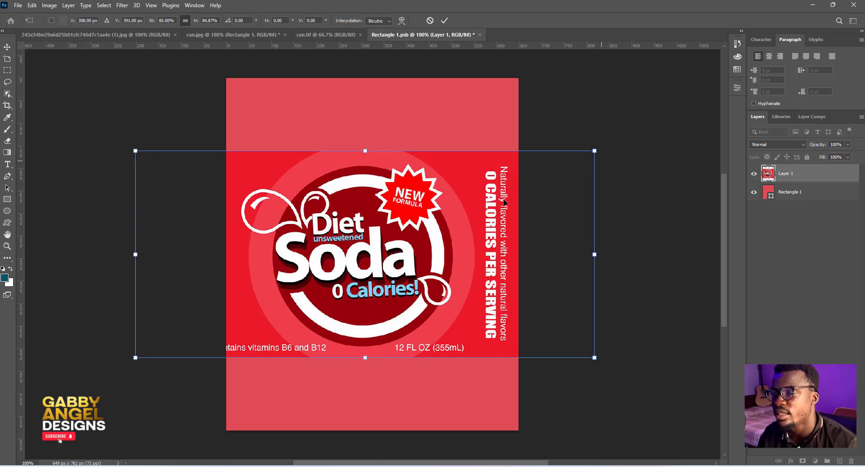
{"action": "key", "text": "Return"}
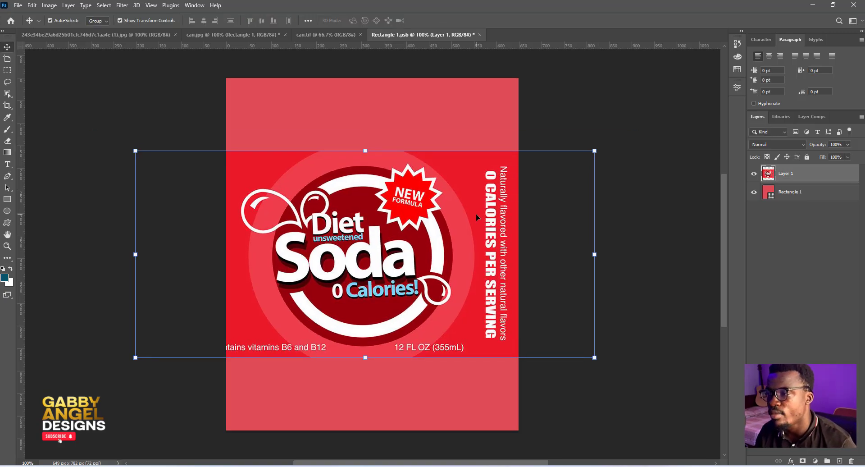
Save the Smart Object contents, deselect the artwork layer and return to can.jpg
{"action": "key", "text": "ctrl+s"}
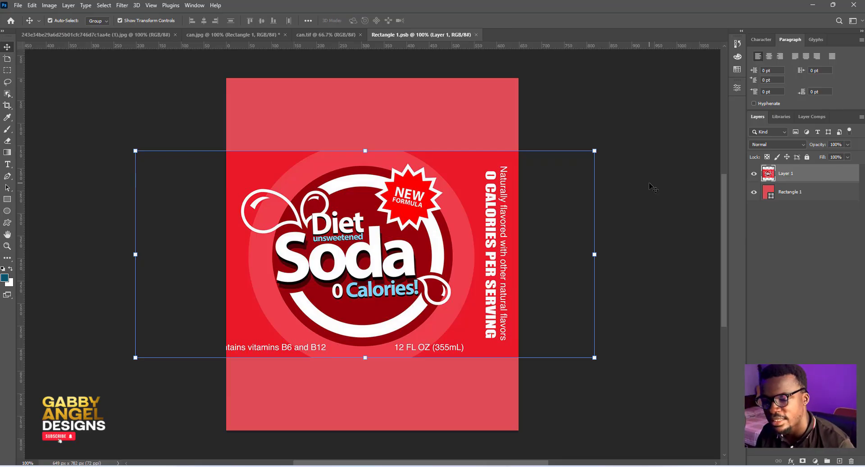
{"action": "left_click", "coordinate": [666, 183]}
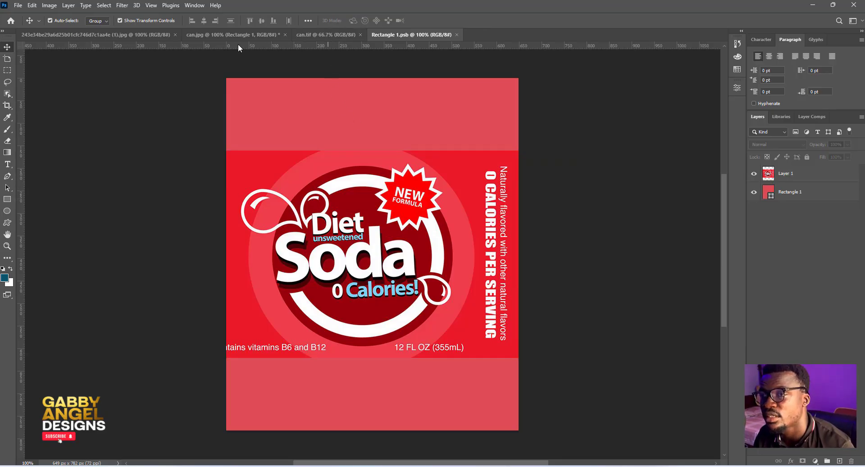
{"action": "left_click", "coordinate": [249, 36]}
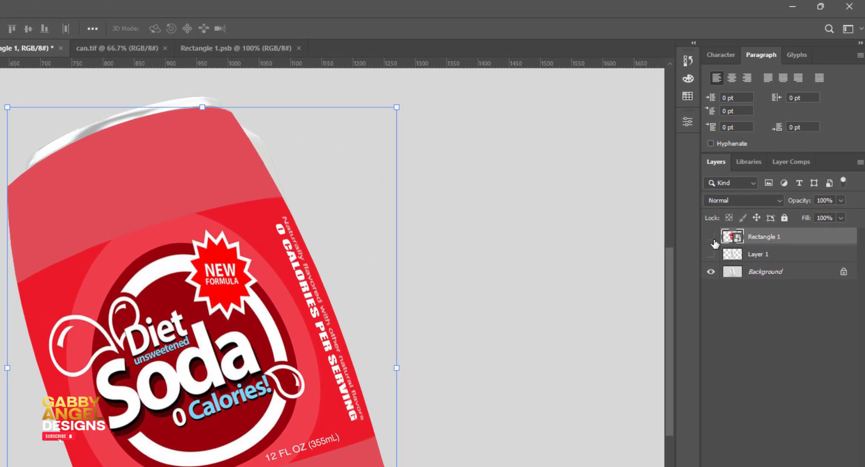
Hide Rectangle 1 and load the can outline from Layer 1 as a selection, leaving Layer 1 hidden
{"action": "left_click", "coordinate": [713, 240]}
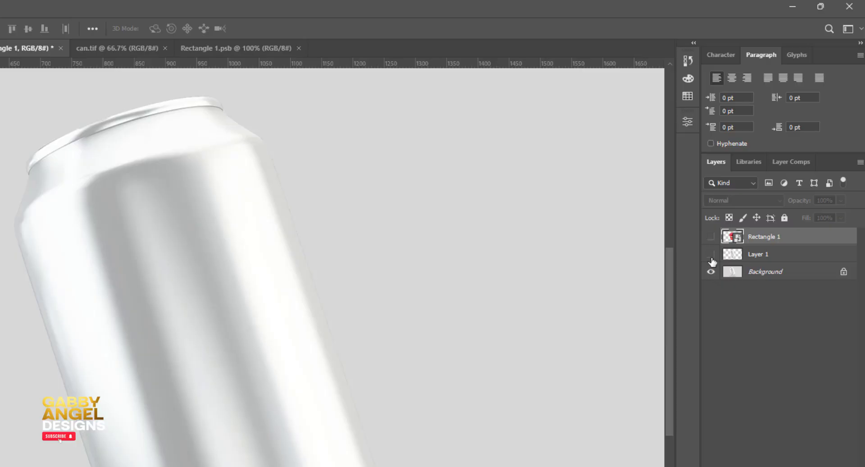
{"action": "left_click", "coordinate": [711, 255]}
{"action": "left_click", "coordinate": [767, 258]}
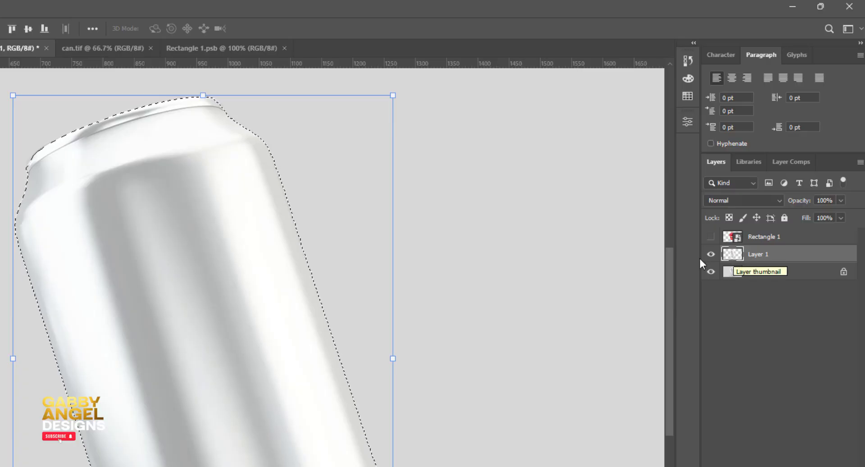
{"action": "left_click", "coordinate": [710, 255]}
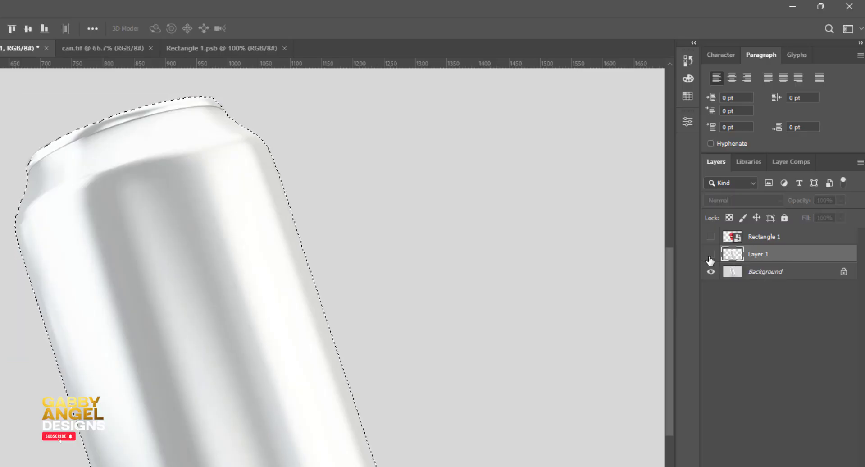
Create a group above Rectangle 1 masked by the can selection, and move Rectangle 1 into it with its visibility on
{"action": "left_click", "coordinate": [771, 241]}
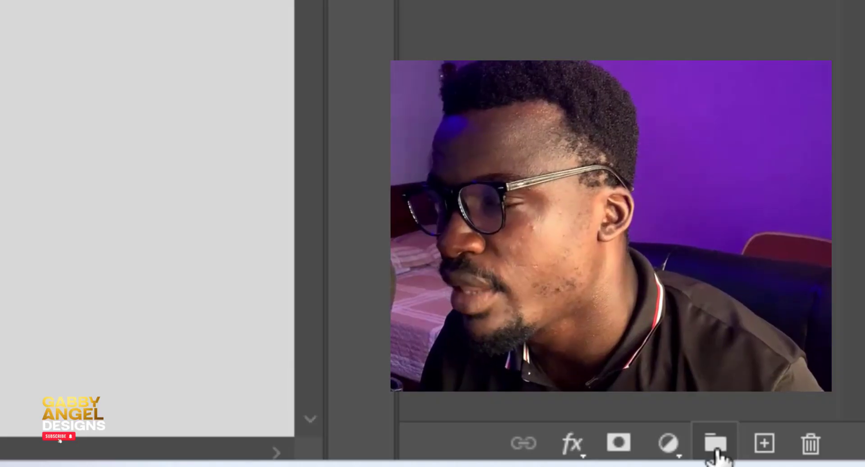
{"action": "left_click", "coordinate": [717, 450]}
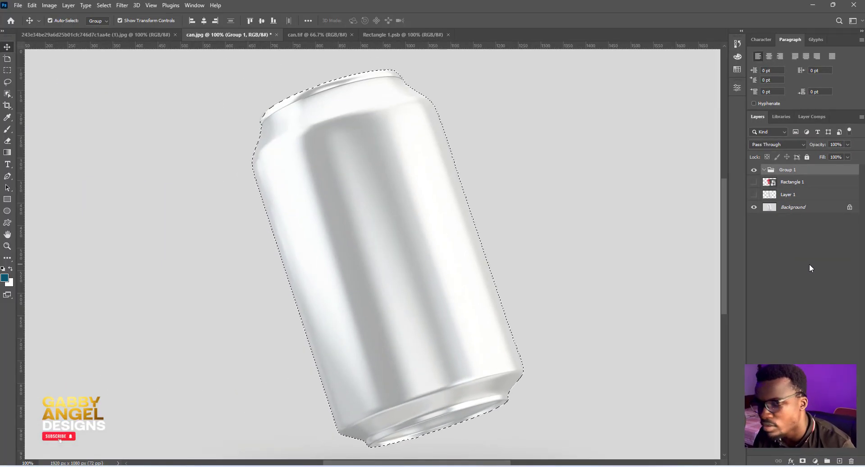
{"action": "left_click", "coordinate": [803, 460]}
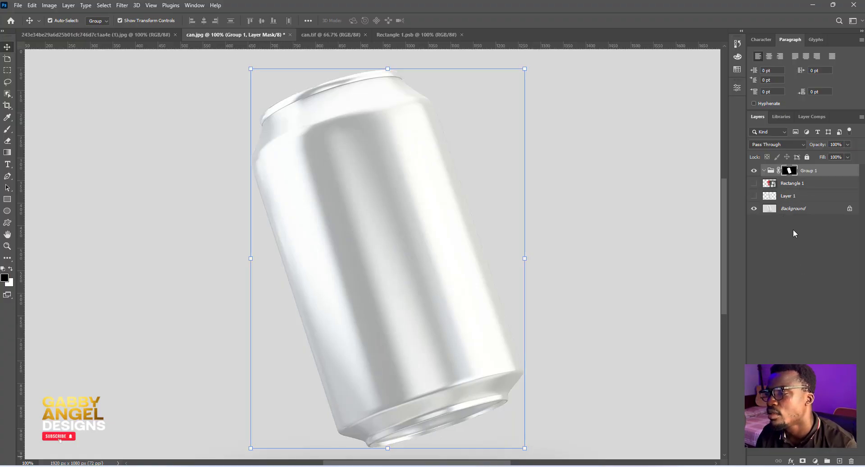
{"action": "left_click", "coordinate": [754, 184]}
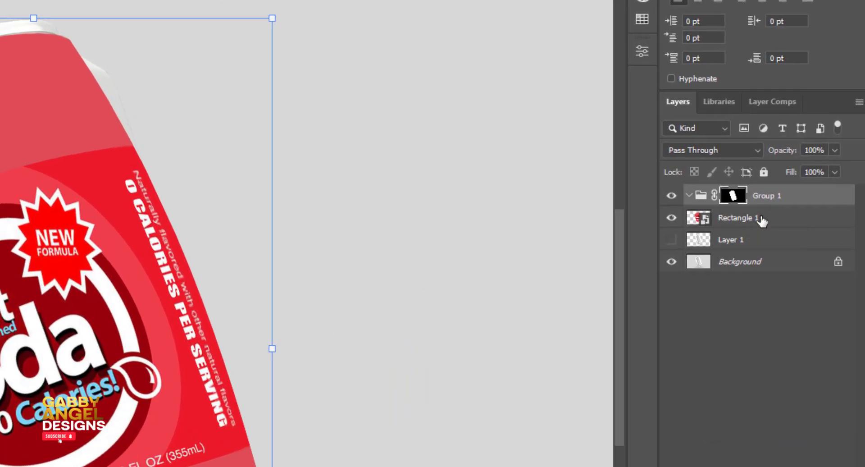
{"action": "left_click_drag", "start_coordinate": [762, 220], "coordinate": [761, 195]}
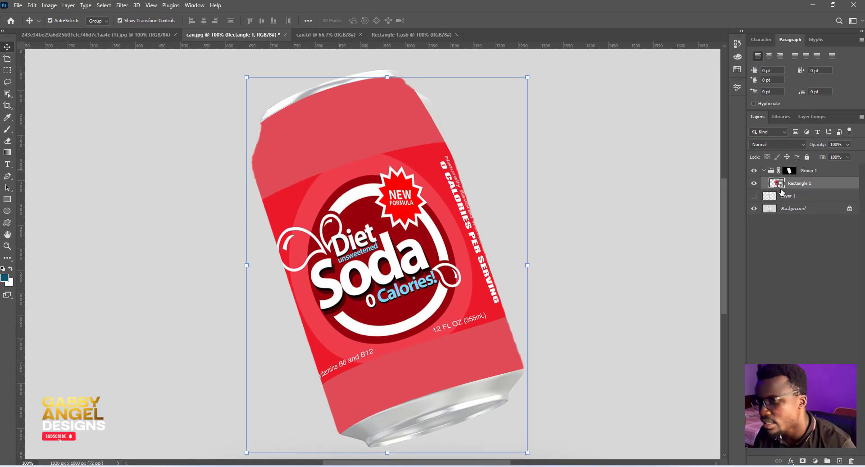
Reopen the label's warp and pull its top right corner outward past the can's shoulder, adjusting the upper edge's curve below the rim
{"action": "key", "text": "ctrl+plus"}
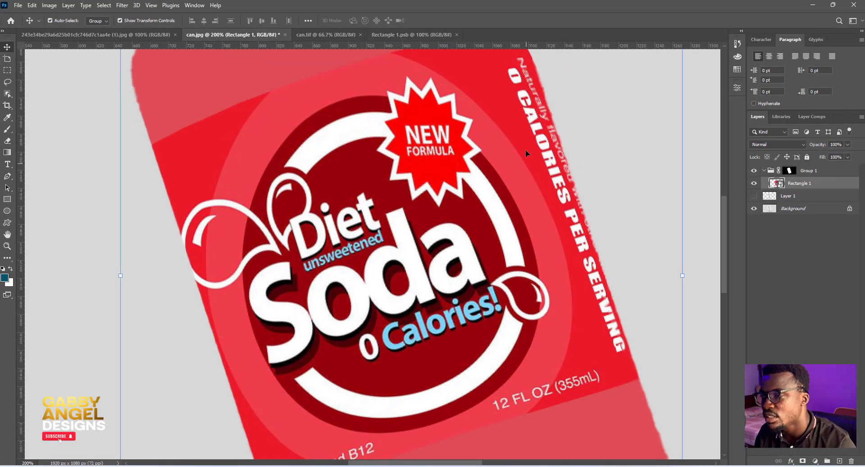
{"action": "left_click_drag", "start_coordinate": [528, 165], "coordinate": [515, 310]}
{"action": "left_click_drag", "start_coordinate": [513, 222], "coordinate": [506, 252]}
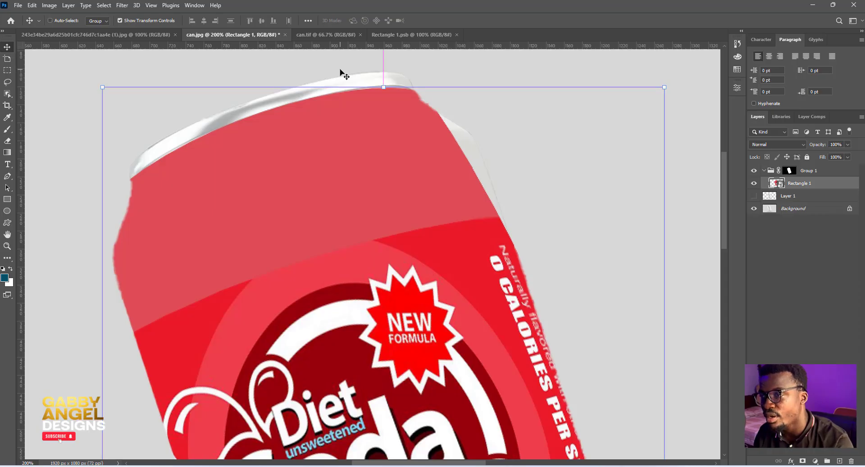
{"action": "key", "text": "ctrl+t"}
{"action": "left_click_drag", "start_coordinate": [468, 181], "coordinate": [458, 285]}
{"action": "left_click", "coordinate": [402, 20]}
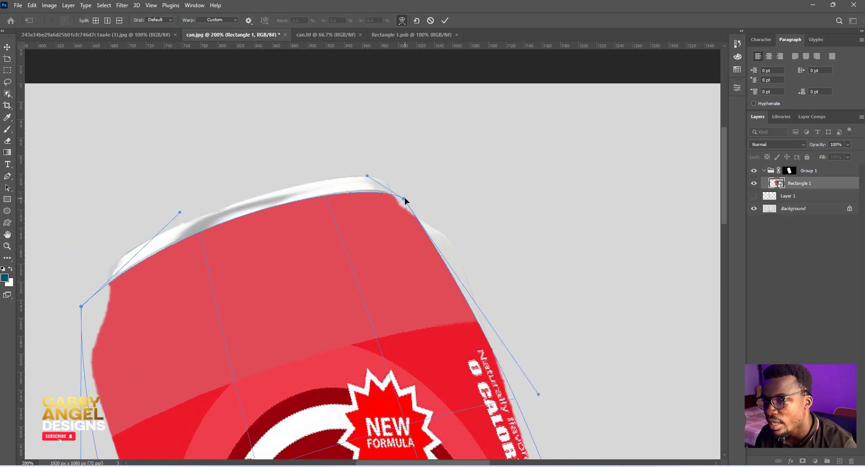
{"action": "left_click_drag", "start_coordinate": [407, 199], "coordinate": [440, 206]}
{"action": "left_click_drag", "start_coordinate": [426, 276], "coordinate": [432, 157]}
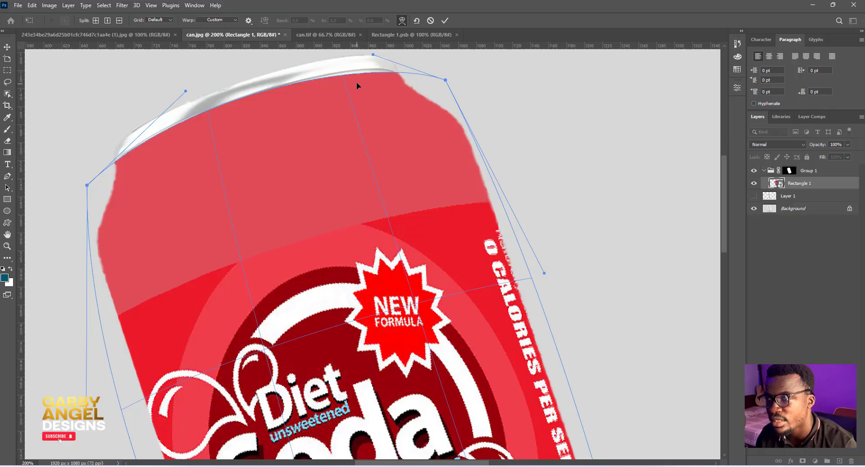
{"action": "left_click_drag", "start_coordinate": [374, 55], "coordinate": [370, 50]}
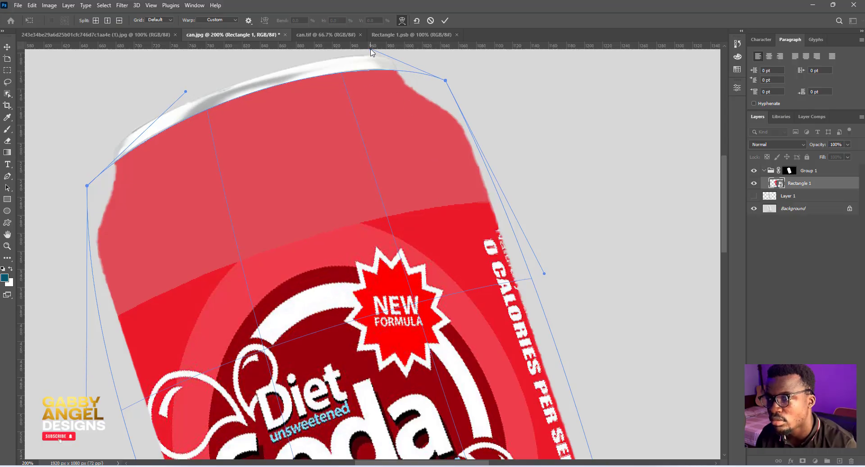
Pull the warp's lower right side slightly outward so the label extends past the can's right edge
{"action": "left_click_drag", "start_coordinate": [442, 448], "coordinate": [302, 321]}
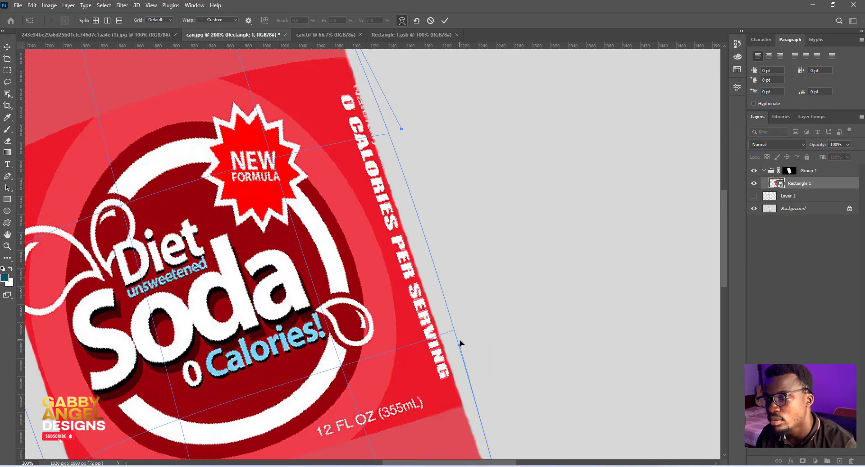
{"action": "left_click_drag", "start_coordinate": [459, 346], "coordinate": [436, 149]}
{"action": "left_click_drag", "start_coordinate": [442, 355], "coordinate": [567, 320]}
{"action": "left_click_drag", "start_coordinate": [440, 115], "coordinate": [507, 373]}
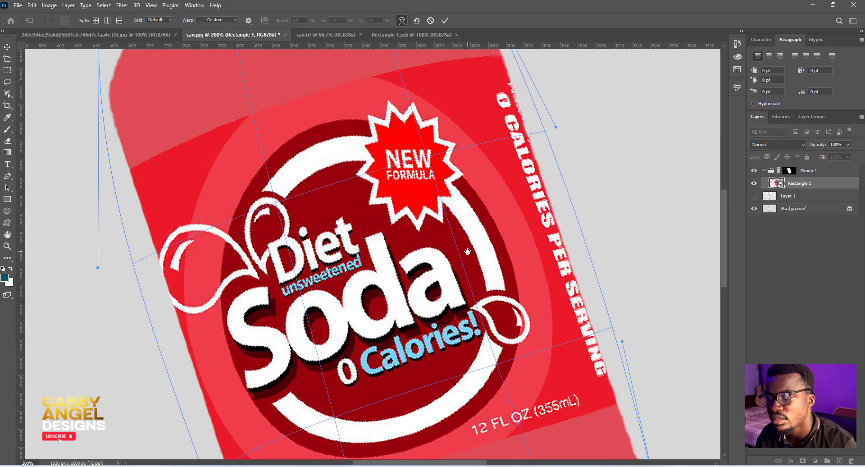
{"action": "left_click_drag", "start_coordinate": [453, 149], "coordinate": [438, 230]}
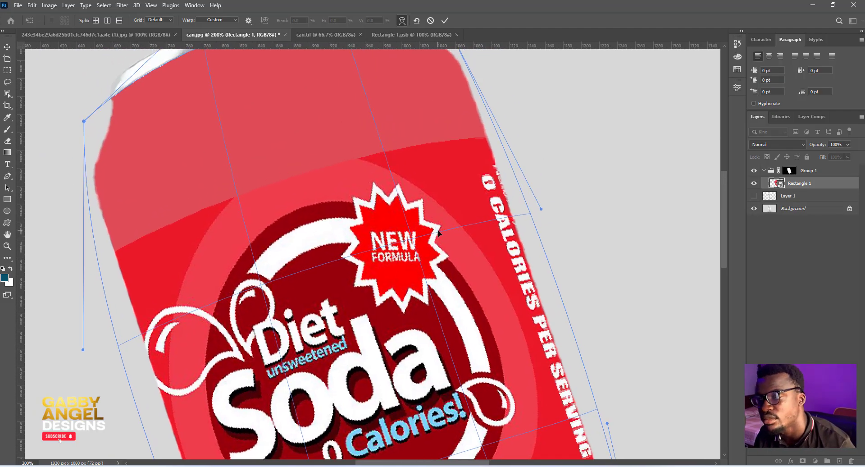
Apply the label's warp and set Rectangle 1's blend mode to Linear Burn
{"action": "left_click_drag", "start_coordinate": [435, 166], "coordinate": [443, 239]}
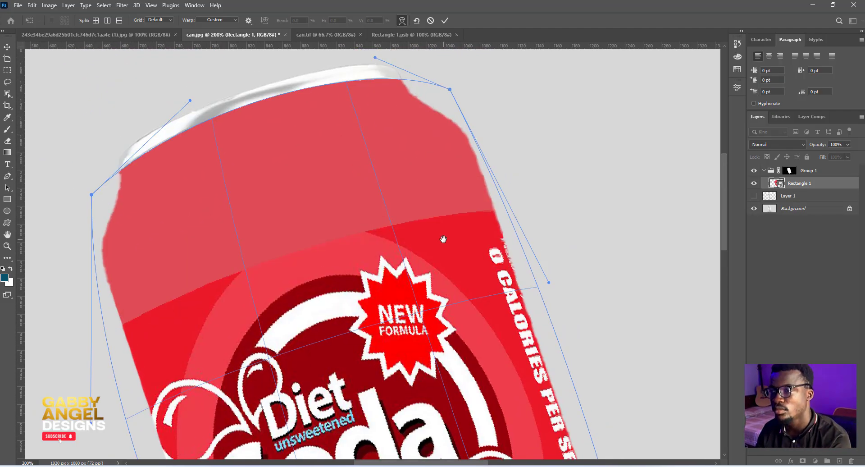
{"action": "scroll", "coordinate": [443, 239], "scroll_direction": "down", "scroll_amount": 1}
{"action": "key", "text": "ctrl+0"}
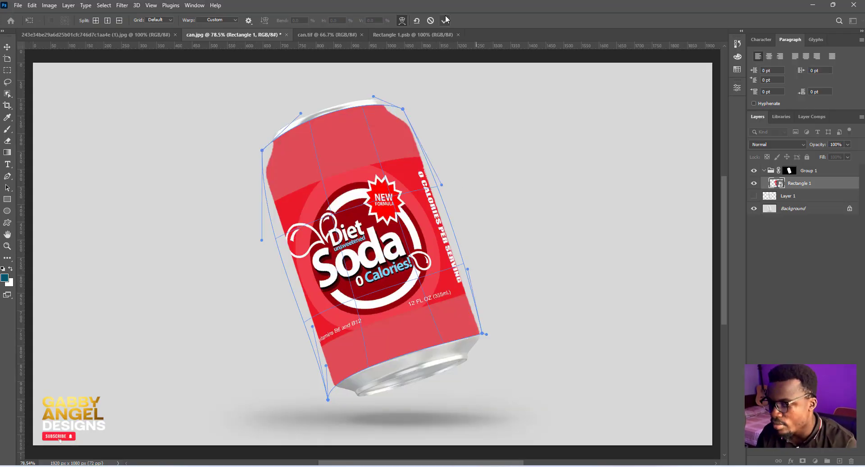
{"action": "left_click", "coordinate": [446, 17]}
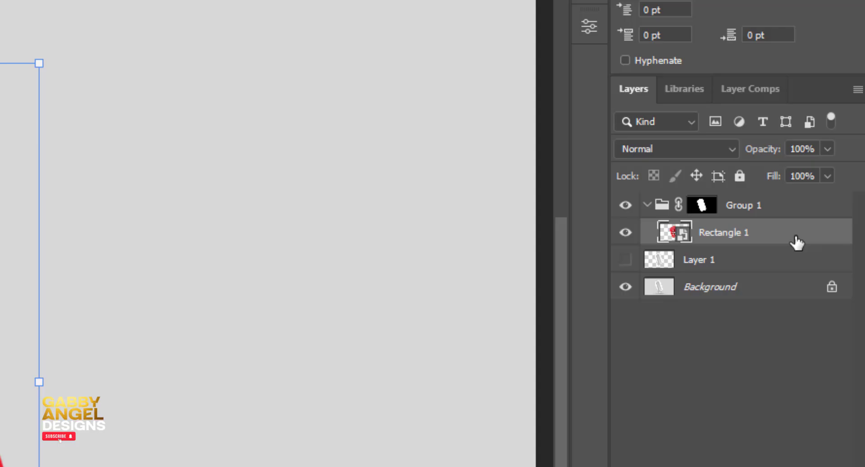
{"action": "left_click", "coordinate": [697, 152]}
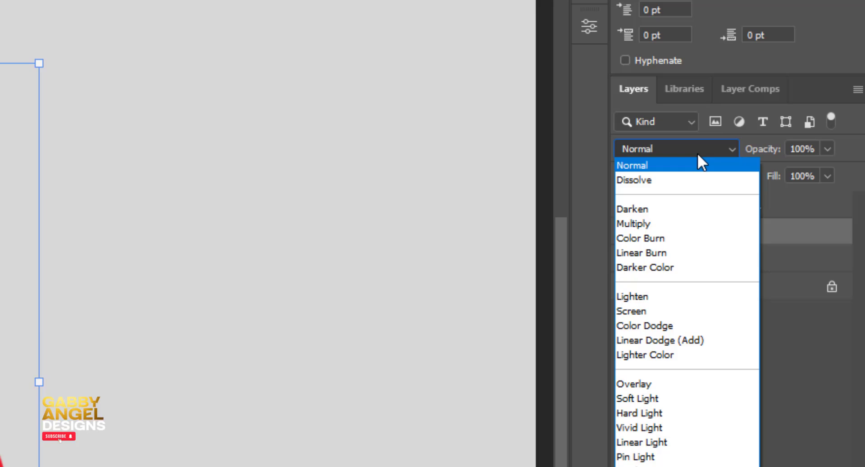
{"action": "left_click", "coordinate": [656, 252]}
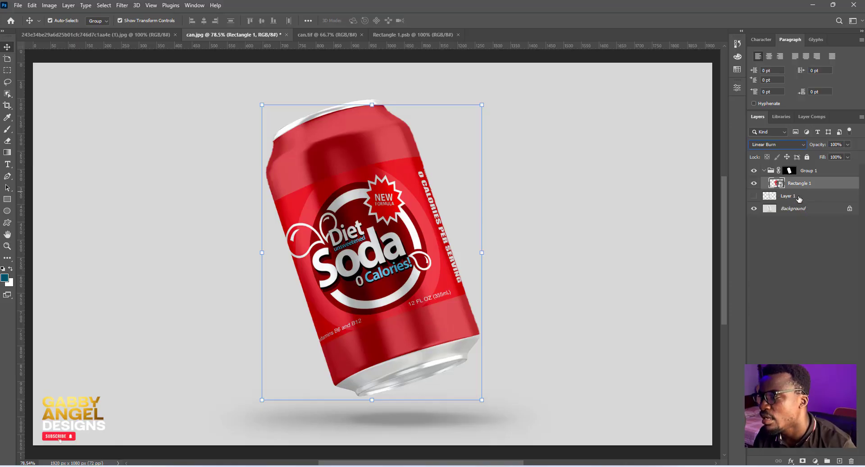
Make Layer 1 visible and move it into Group 1 directly above Rectangle 1
{"action": "left_click", "coordinate": [771, 195]}
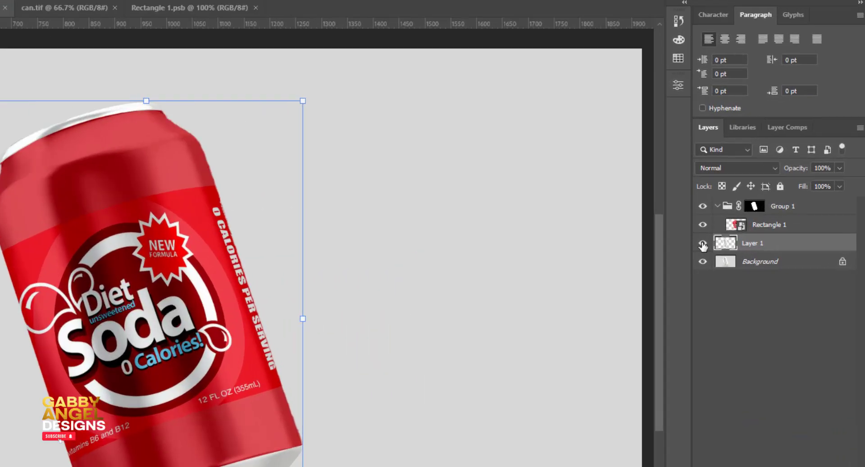
{"action": "left_click", "coordinate": [754, 196]}
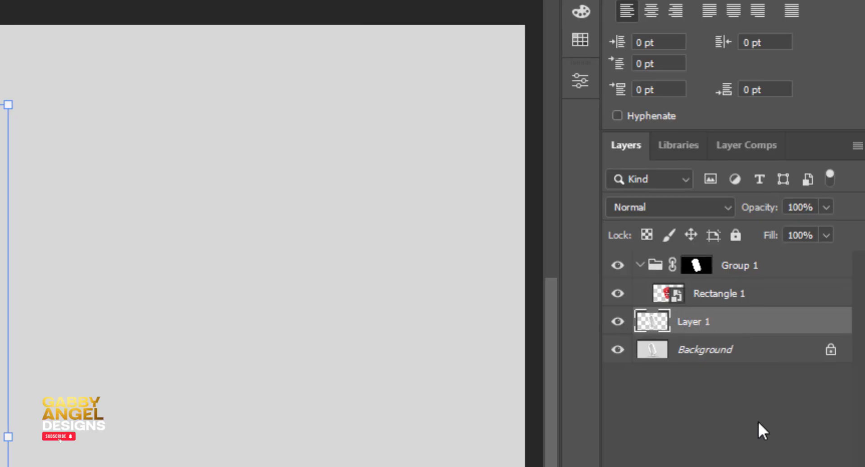
{"action": "key", "text": "ctrl+bracketright"}
{"action": "key", "text": "ctrl+bracketright"}
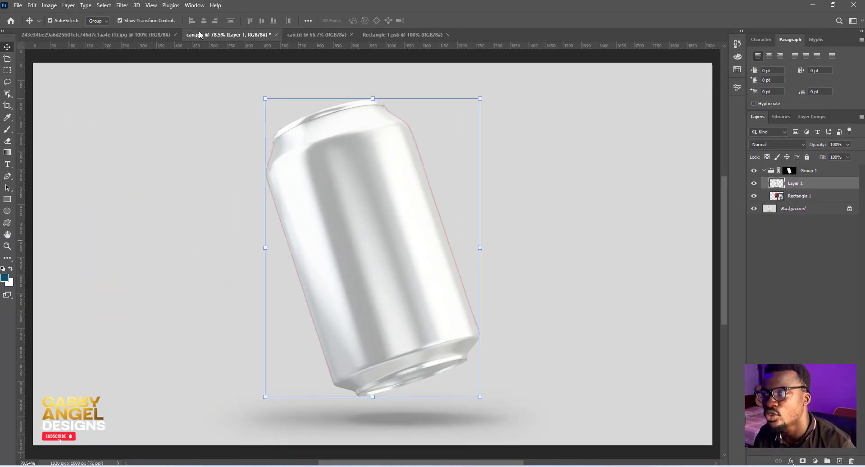
Darken Layer 1 with the Camera Raw Filter by lowering its exposure strongly
{"action": "left_click", "coordinate": [122, 6]}
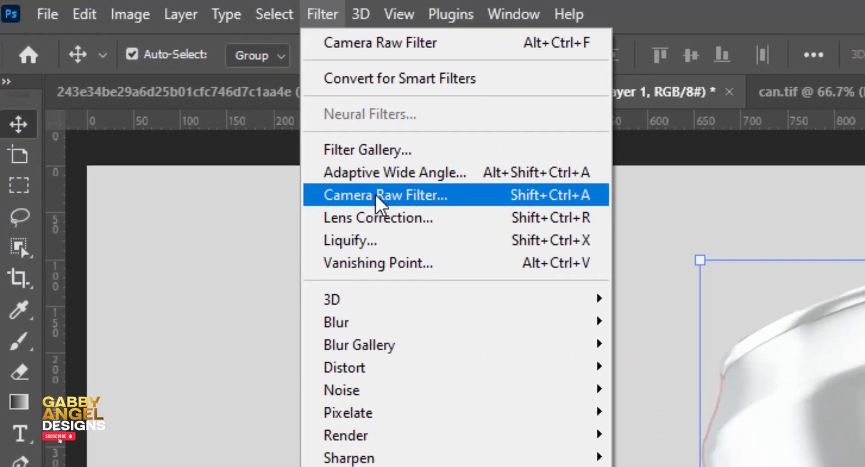
{"action": "left_click", "coordinate": [375, 193]}
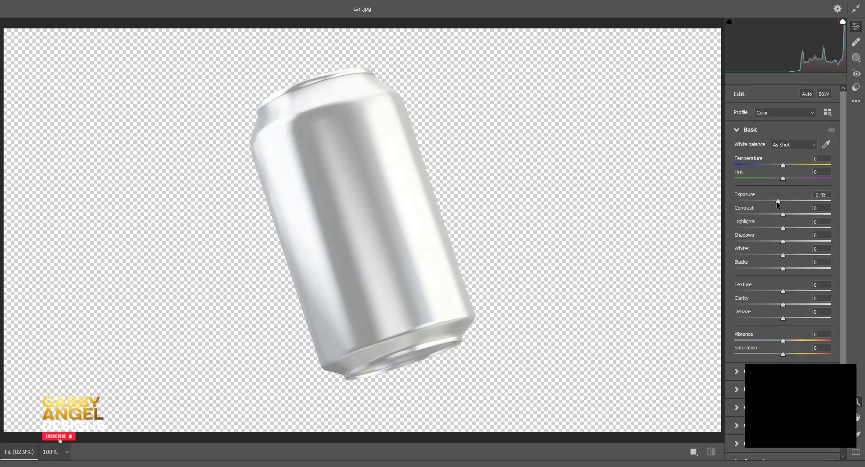
{"action": "left_click_drag", "start_coordinate": [776, 203], "coordinate": [746, 201]}
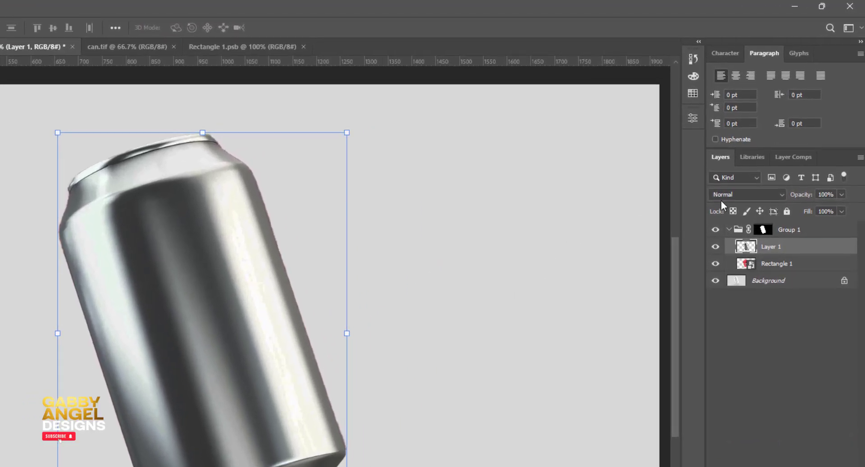
Set Layer 1's blend mode to Screen and reduce its opacity to 34%
{"action": "left_click", "coordinate": [761, 147]}
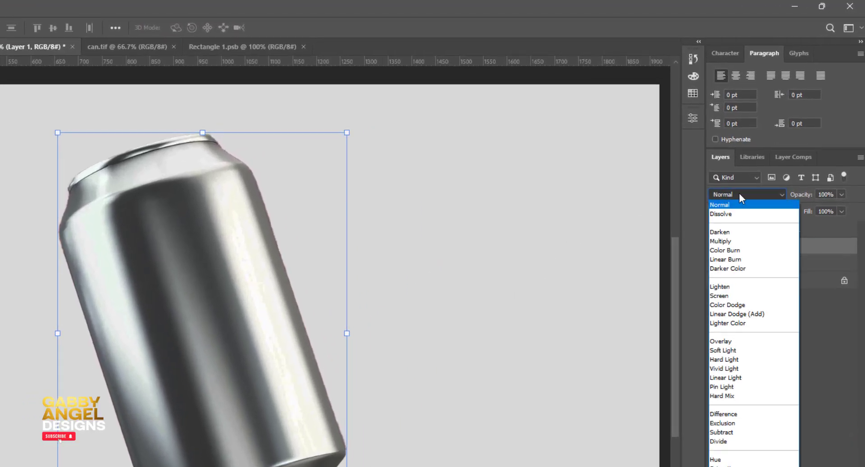
{"action": "left_click", "coordinate": [709, 293]}
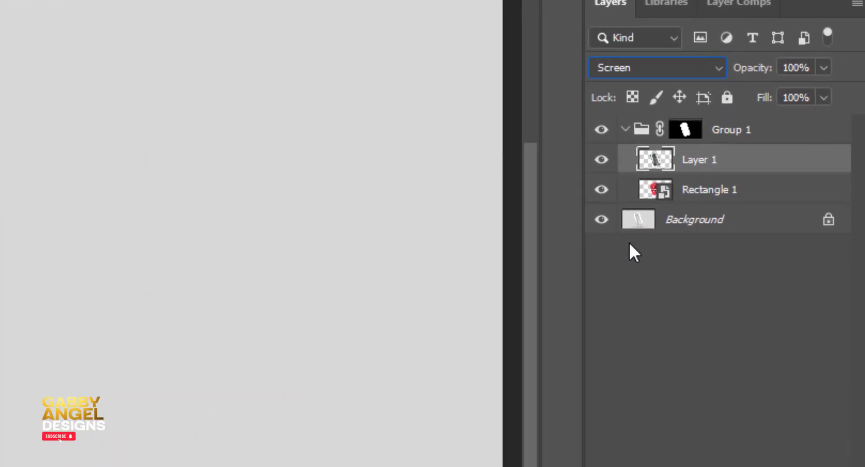
{"action": "left_click", "coordinate": [824, 67]}
{"action": "left_click_drag", "start_coordinate": [826, 89], "coordinate": [816, 91]}
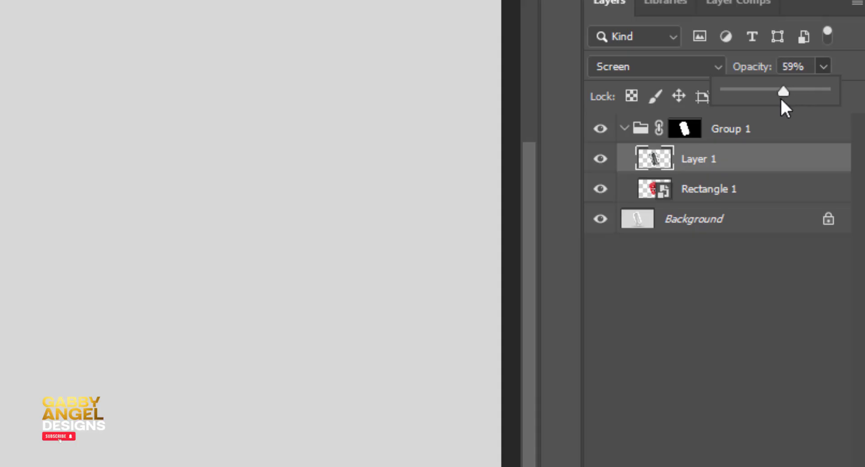
{"action": "left_click_drag", "start_coordinate": [769, 99], "coordinate": [766, 99]}
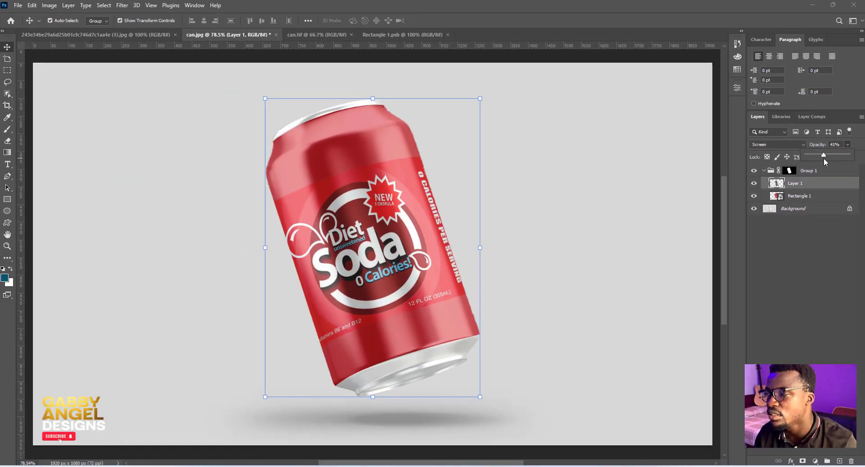
{"action": "left_click_drag", "start_coordinate": [821, 157], "coordinate": [819, 156]}
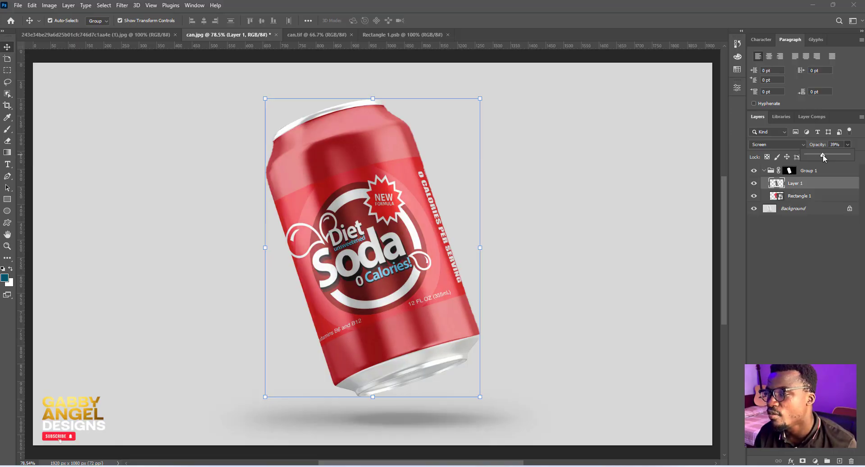
{"action": "left_click_drag", "start_coordinate": [822, 155], "coordinate": [818, 155]}
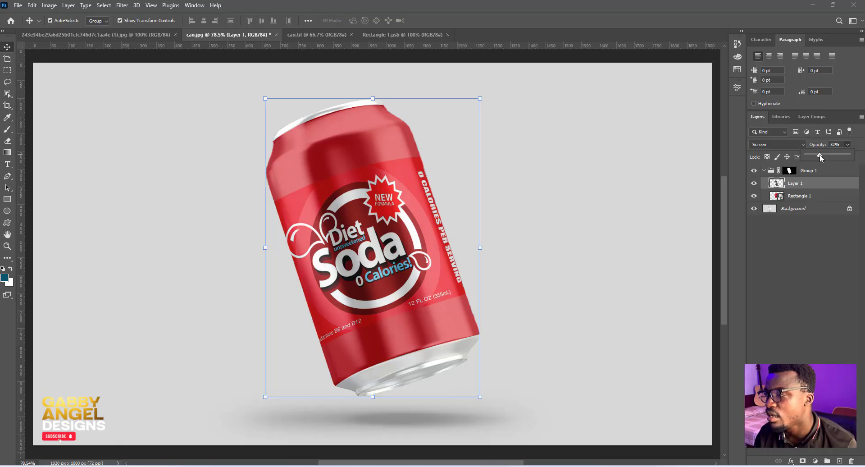
{"action": "left_click_drag", "start_coordinate": [820, 157], "coordinate": [821, 157]}
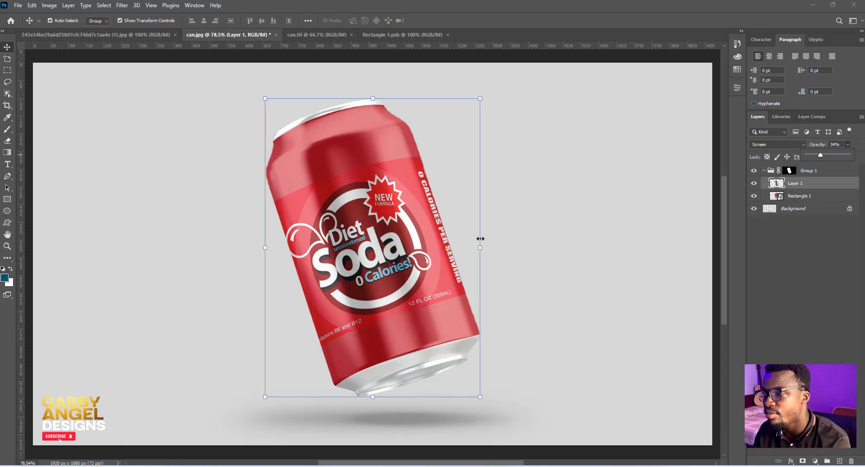
Load the can outline from Layer 1 as a selection and invert it to select the surroundings
{"action": "key", "text": "ctrl+minus"}
{"action": "left_click_drag", "start_coordinate": [498, 227], "coordinate": [497, 220]}
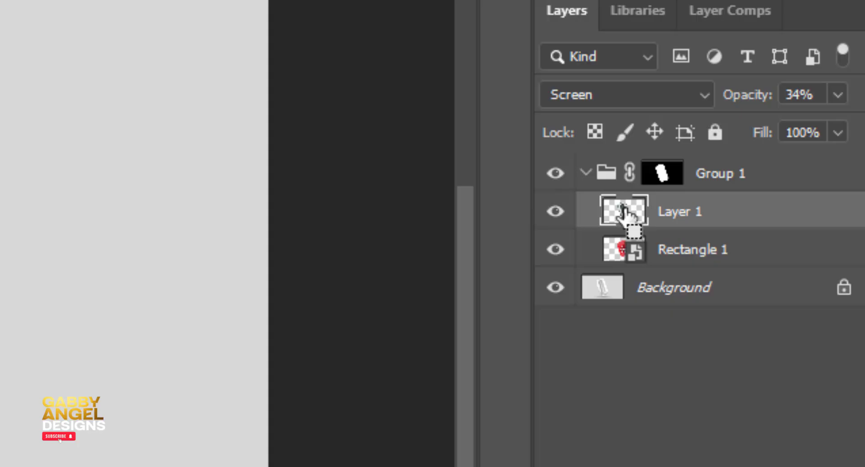
{"action": "left_click", "coordinate": [624, 212], "text": "ctrl"}
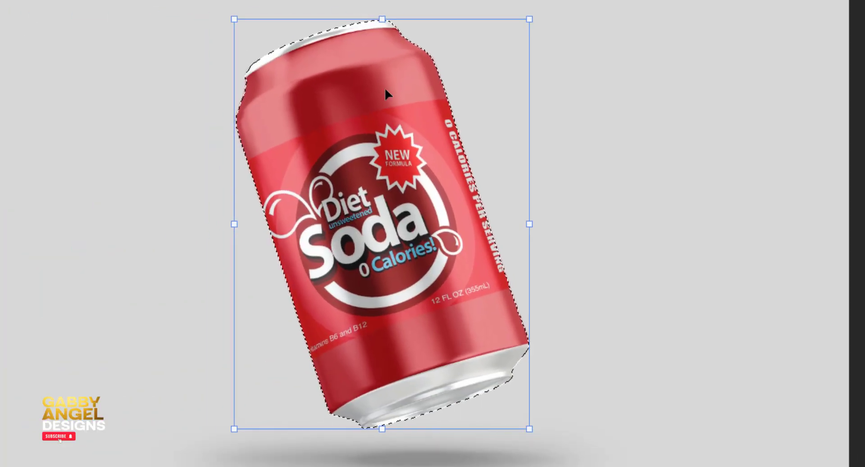
{"action": "key", "text": "m"}
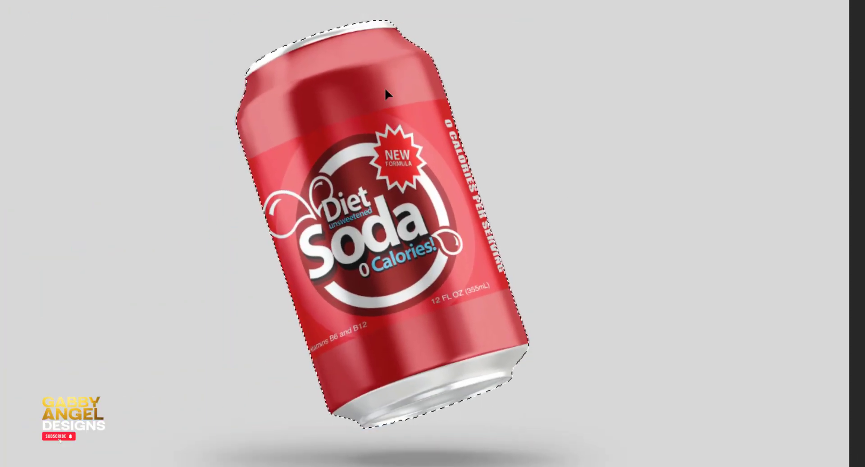
{"action": "right_click", "coordinate": [385, 90]}
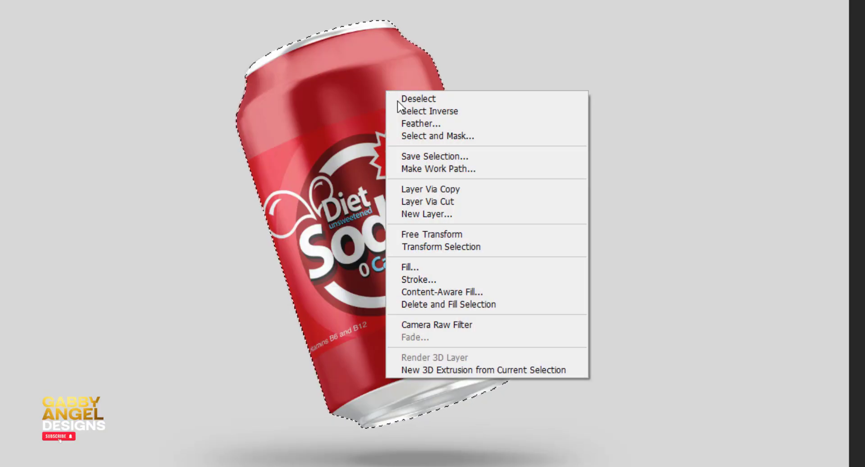
{"action": "left_click", "coordinate": [443, 111]}
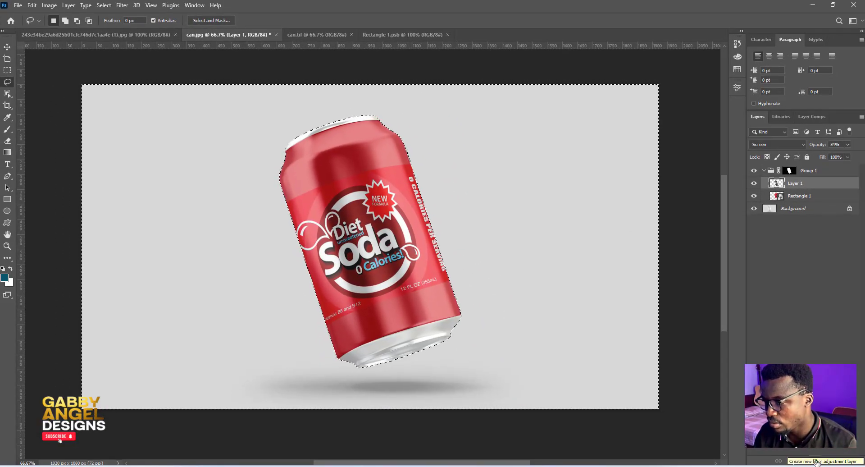
Add a Solid Color fill layer over the selected surroundings, using the red c1454c sampled from the can
{"action": "left_click", "coordinate": [816, 461]}
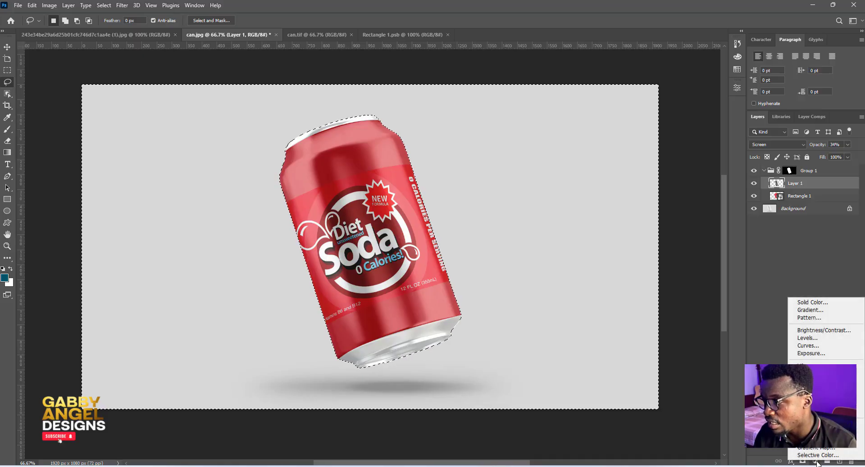
{"action": "left_click", "coordinate": [822, 302]}
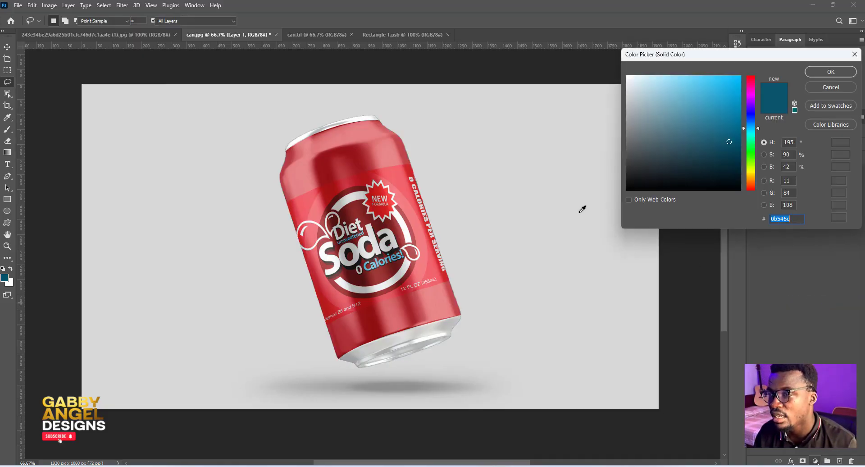
{"action": "left_click_drag", "start_coordinate": [403, 146], "coordinate": [415, 151]}
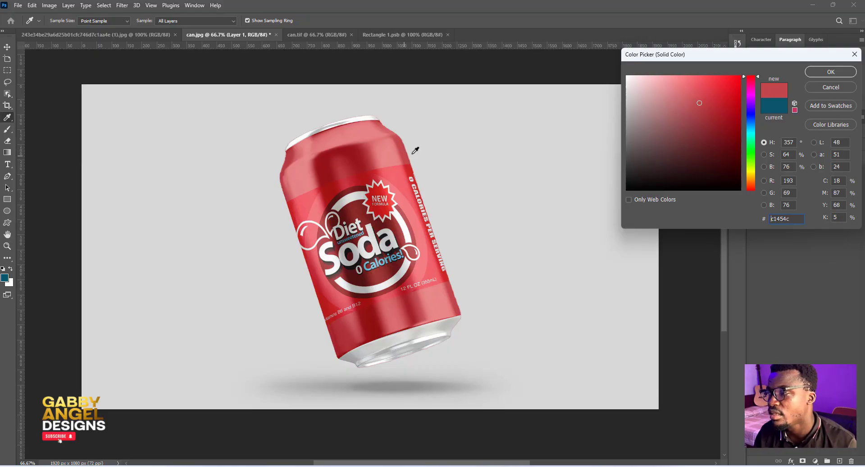
{"action": "left_click", "coordinate": [818, 71]}
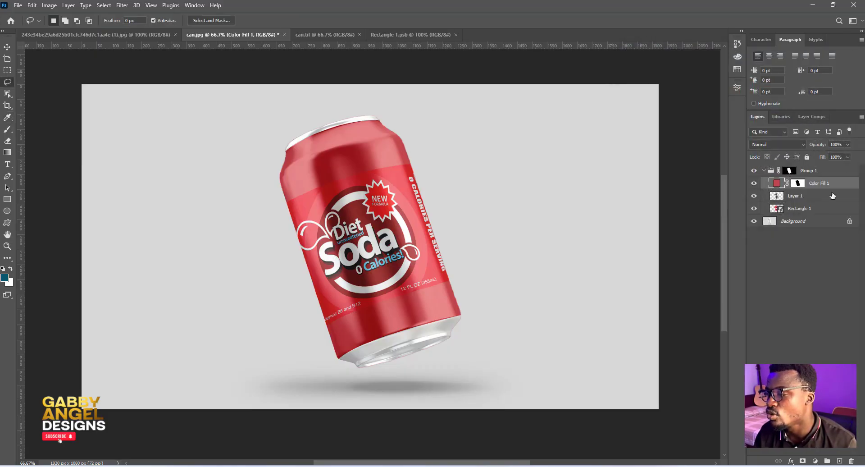
Remove the color fill's mask, take the fill out of Group 1 and place it between Group 1 and Background
{"action": "left_click_drag", "start_coordinate": [840, 186], "coordinate": [773, 188]}
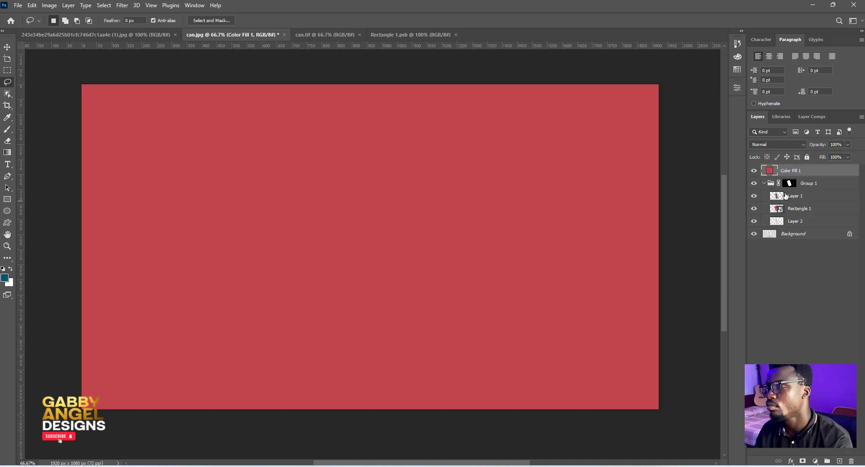
{"action": "left_click", "coordinate": [763, 183]}
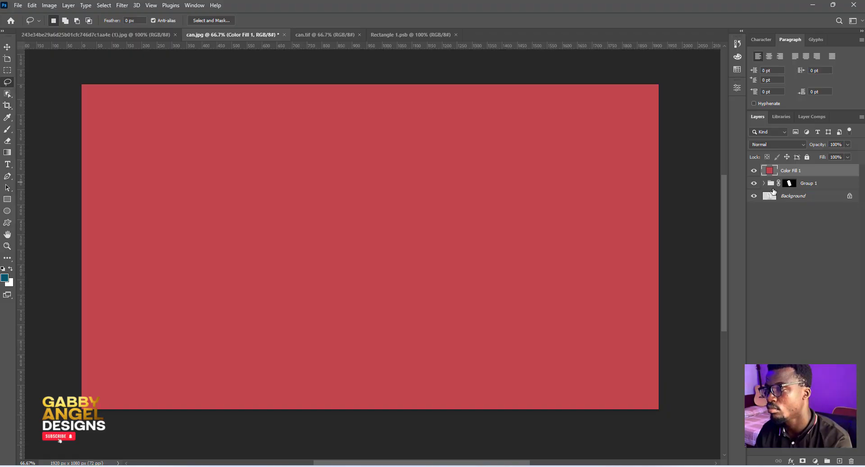
{"action": "key", "text": "ctrl+bracketleft"}
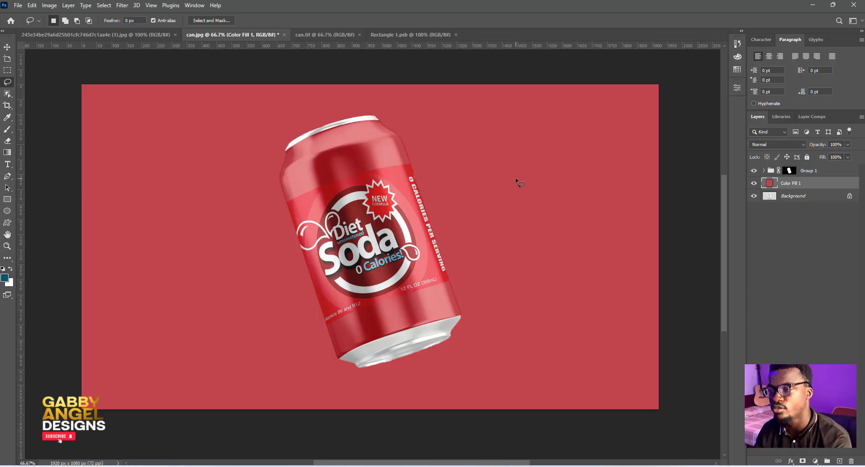
{"action": "key", "text": "ctrl+plus"}
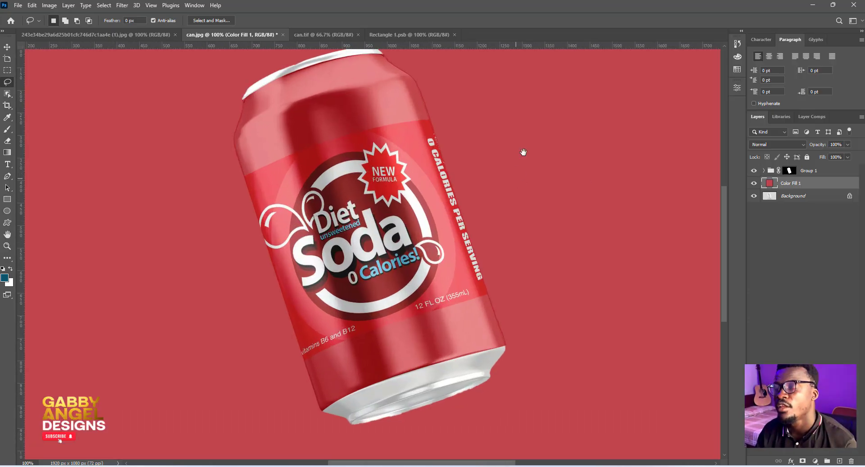
{"action": "left_click_drag", "start_coordinate": [524, 149], "coordinate": [525, 168]}
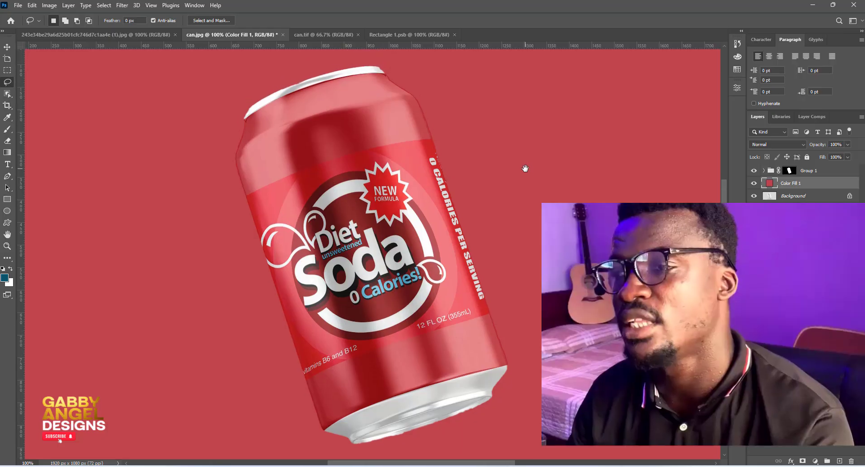
{"action": "key", "text": "ctrl+0"}
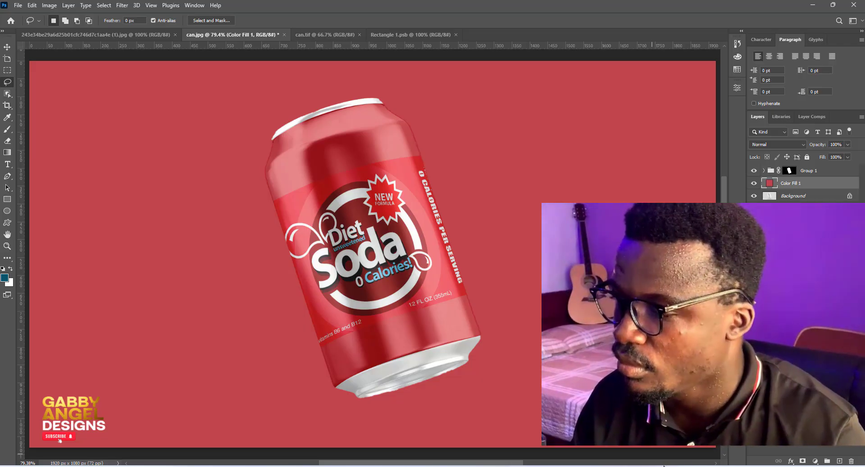
{"action": "left_click", "coordinate": [796, 466]}
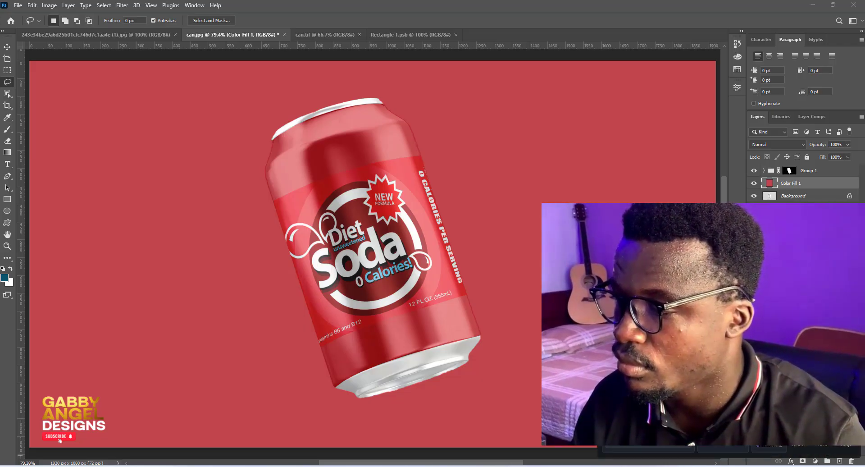